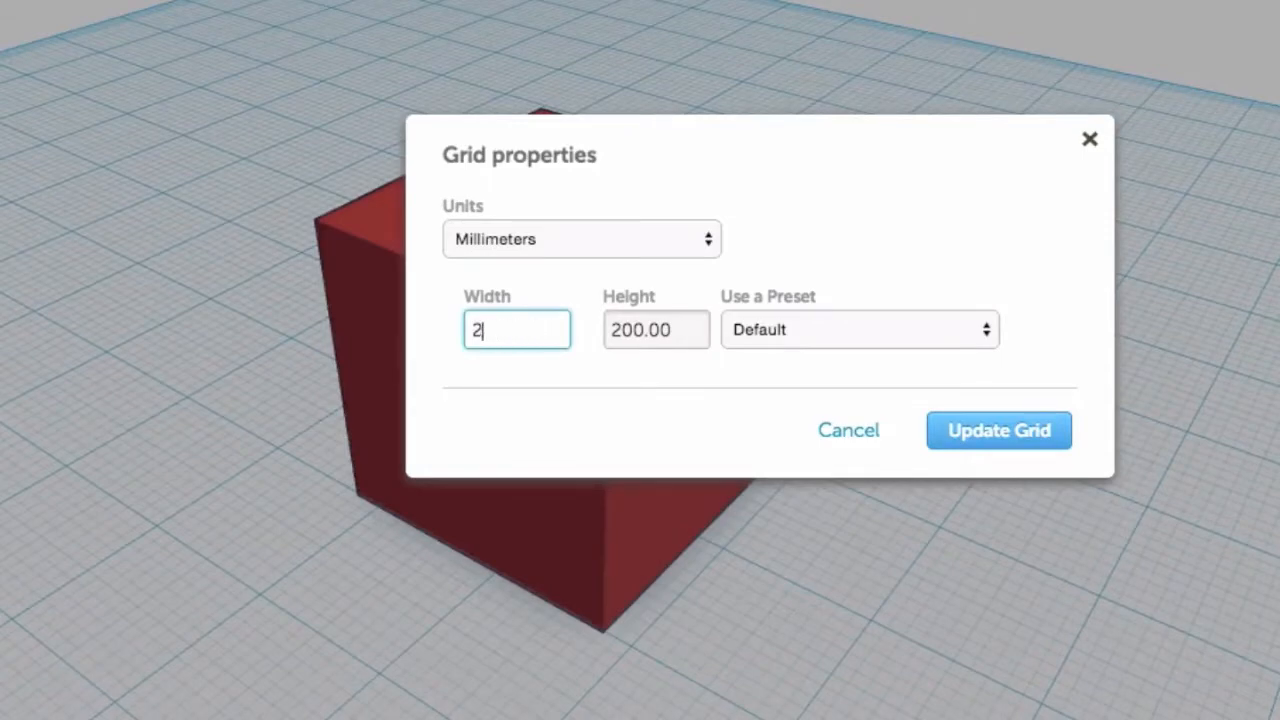
# Set the workplane grid width to 225 mm and update the grid
pyautogui.write('25')
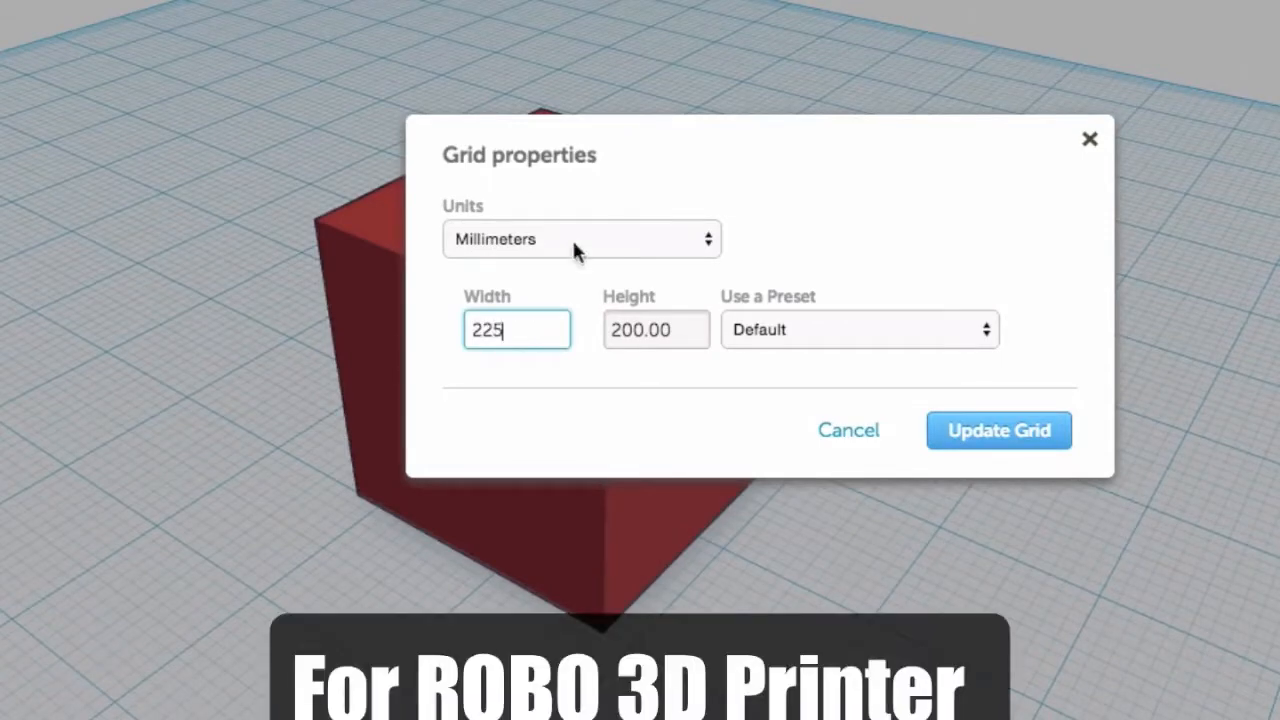
pyautogui.click(932, 329)
pyautogui.click(1015, 306)
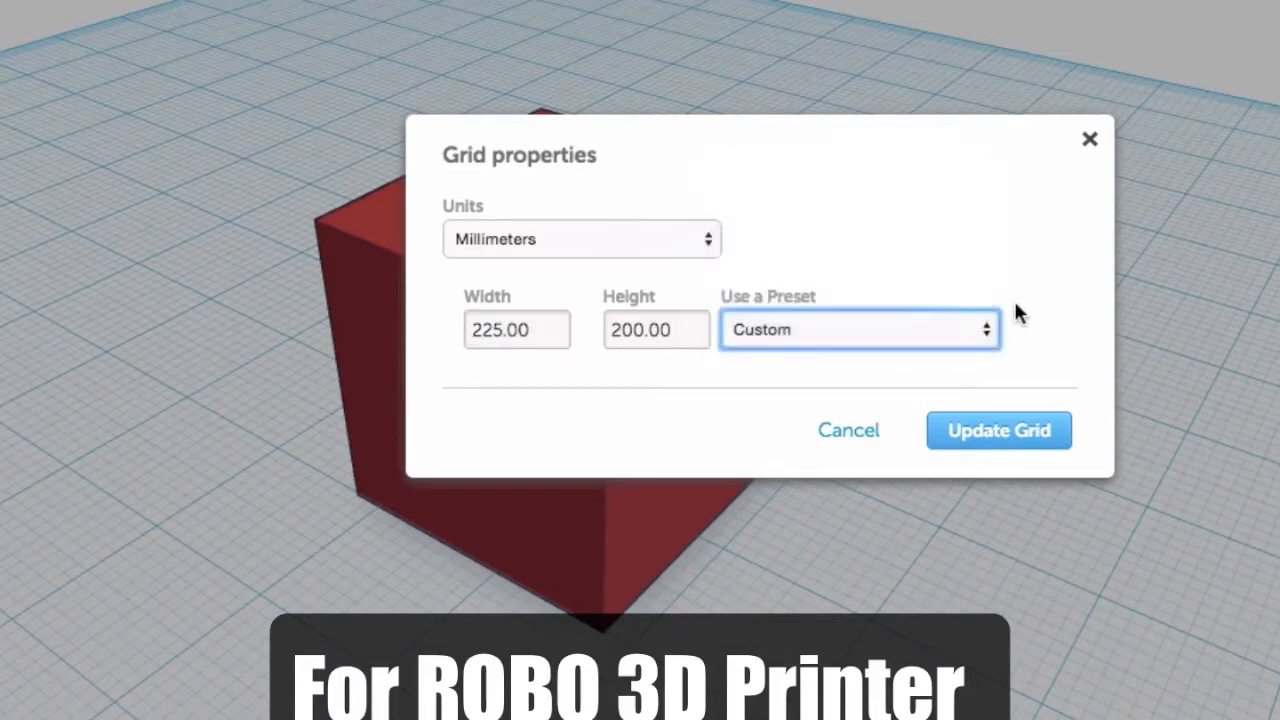
pyautogui.click(1000, 432)
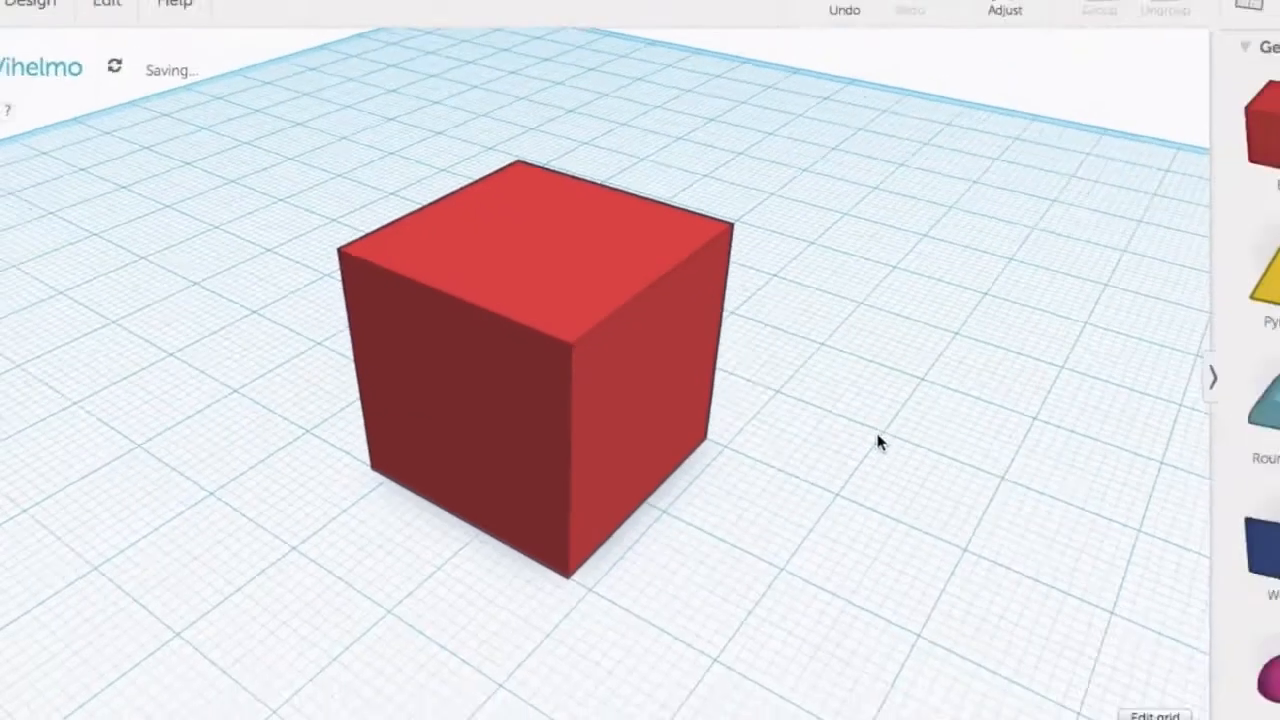
# Switch the snap grid to 0.1 and back to 1.0
pyautogui.moveTo(899, 411); pyautogui.dragTo(824, 441, button='right')
pyautogui.scroll(-3, 831, 428)
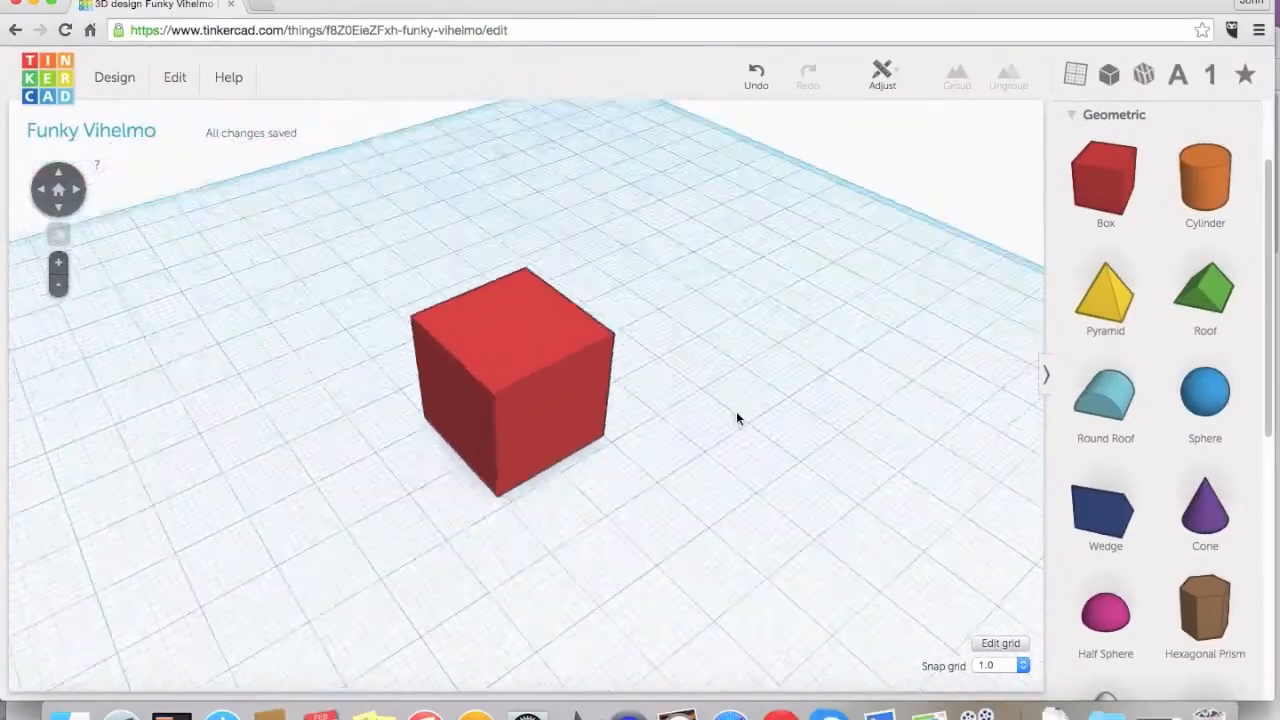
pyautogui.scroll(-5, 736, 412)
pyautogui.scroll(12, 530, 440)
pyautogui.scroll(-5, 537, 402)
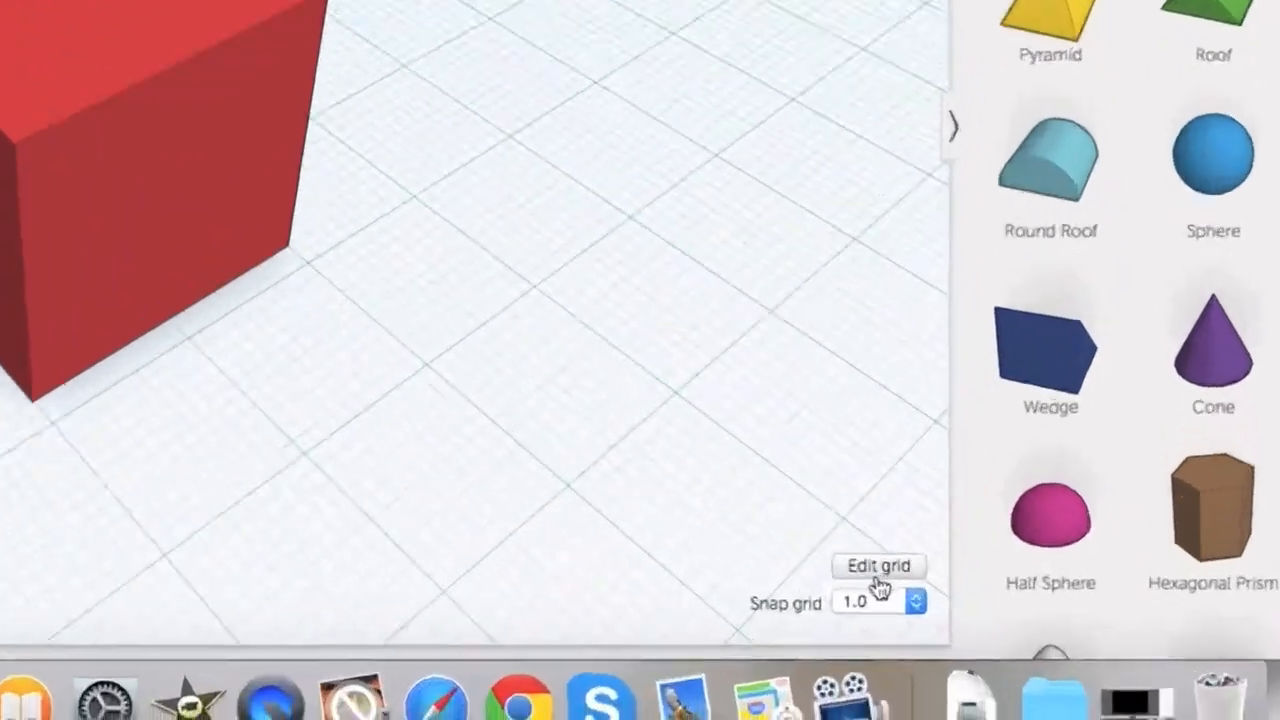
pyautogui.click(915, 601)
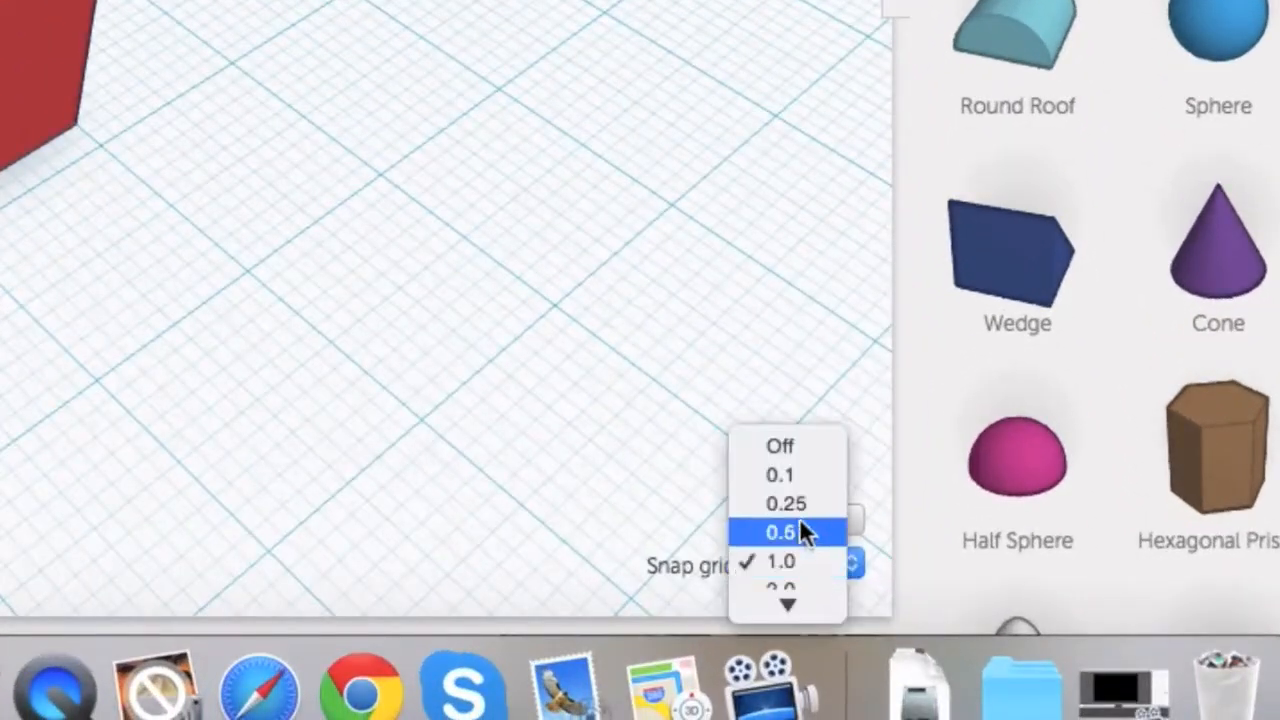
pyautogui.click(796, 474)
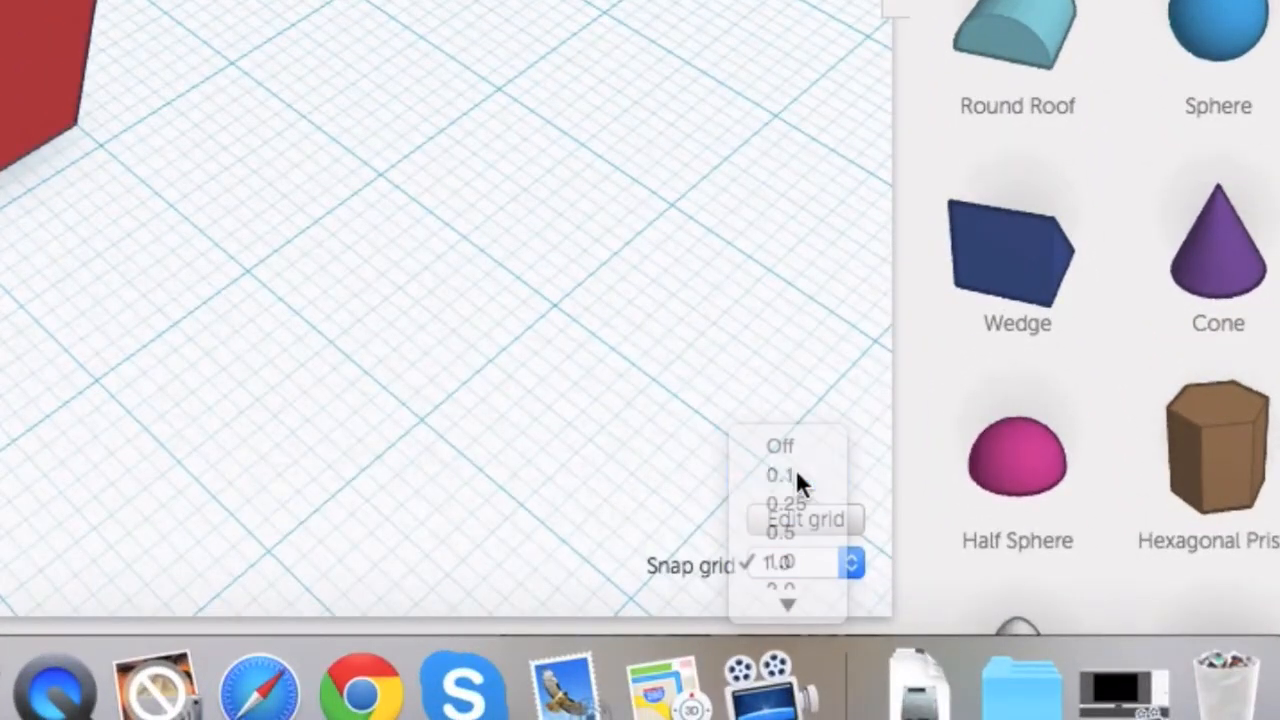
pyautogui.click(852, 565)
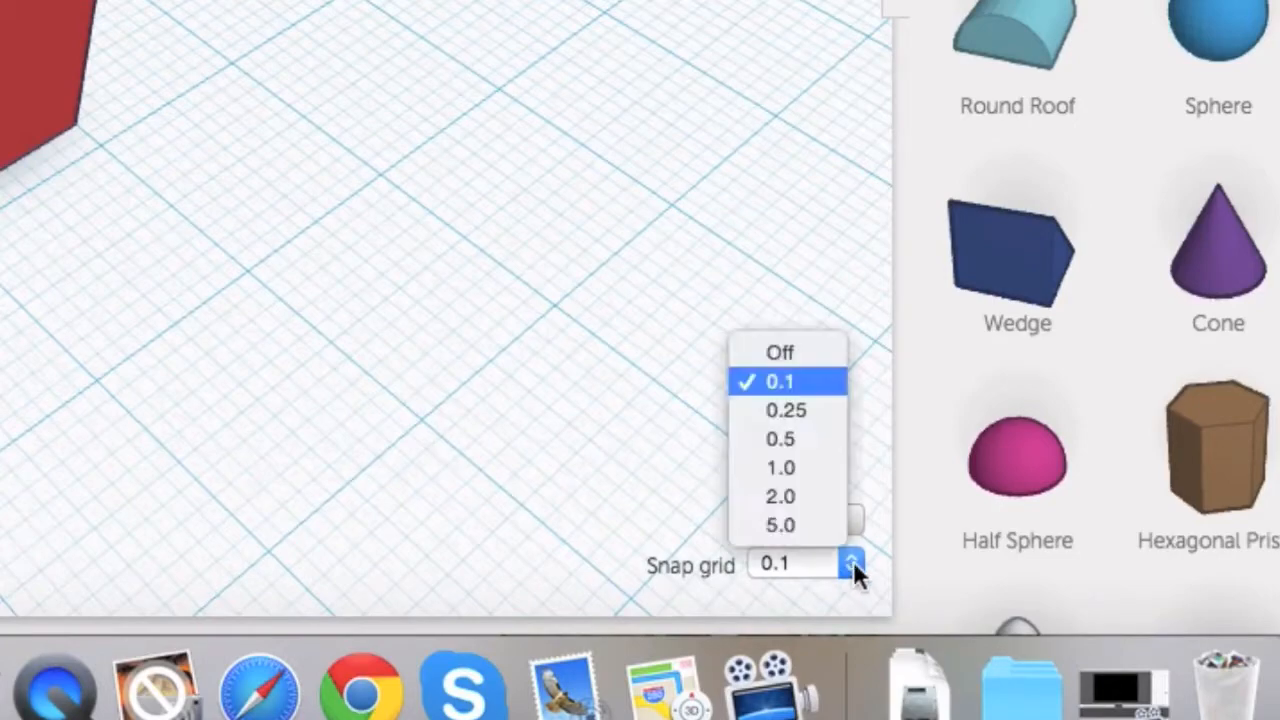
pyautogui.click(803, 472)
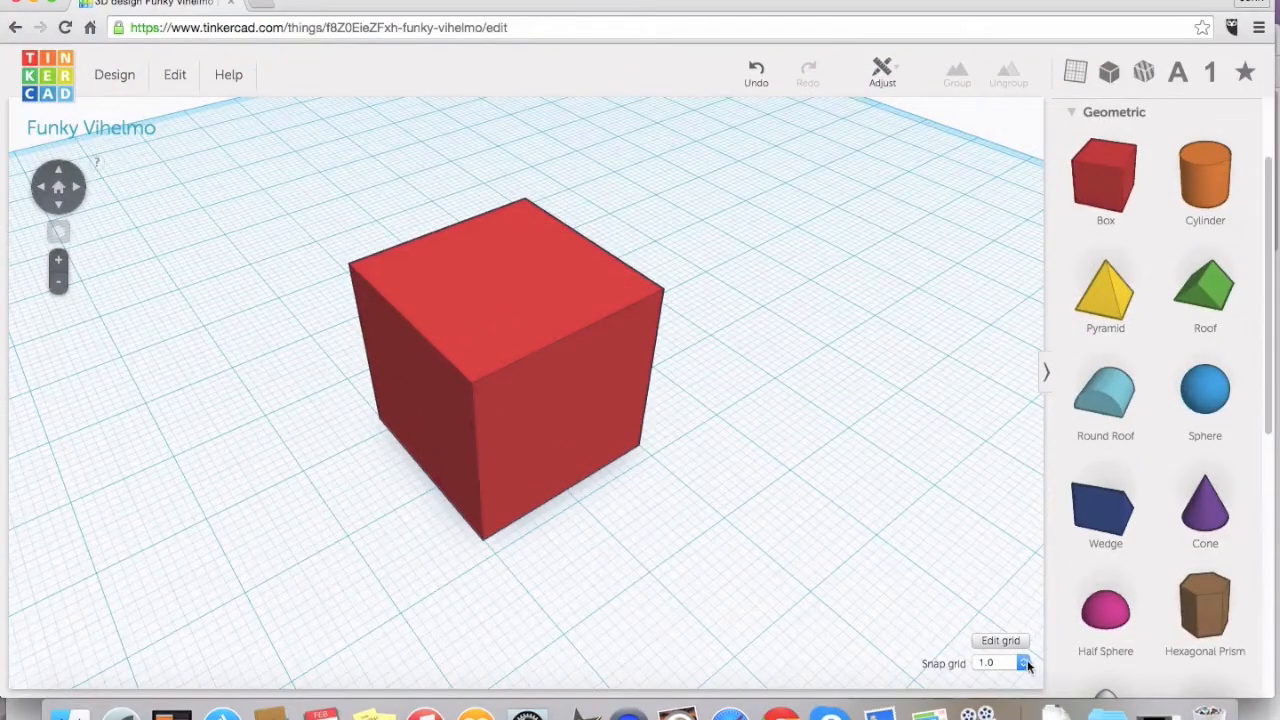
# Set the snap grid to 5.0 and move the red box across the workplane
pyautogui.click(1025, 664)
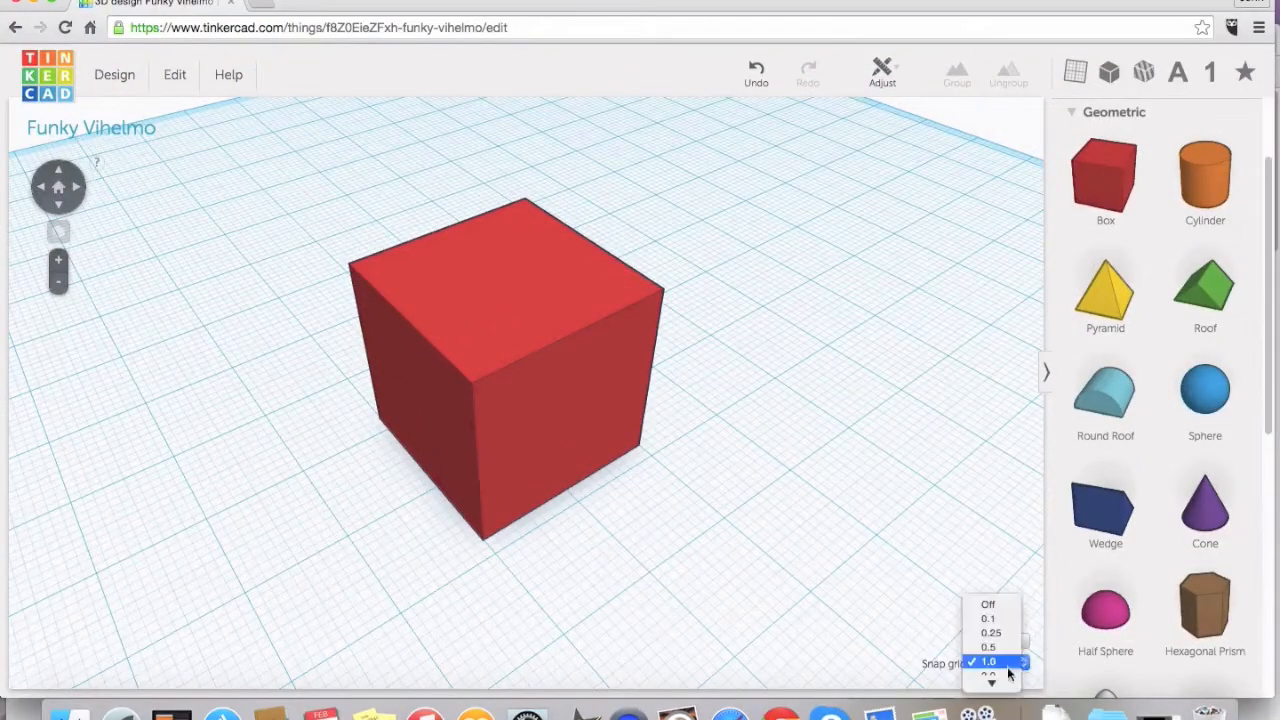
pyautogui.click(988, 681)
pyautogui.click(562, 393)
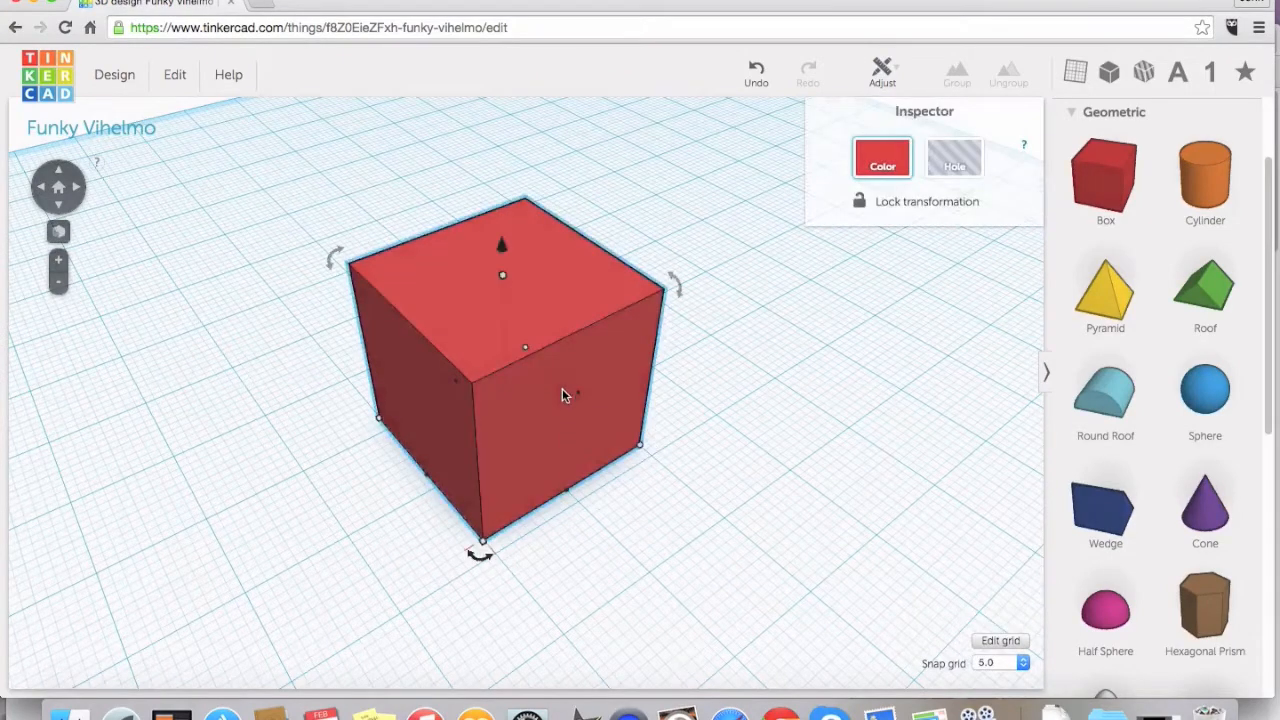
pyautogui.moveTo(536, 384); pyautogui.dragTo(409, 484)
pyautogui.moveTo(348, 514); pyautogui.dragTo(754, 309)
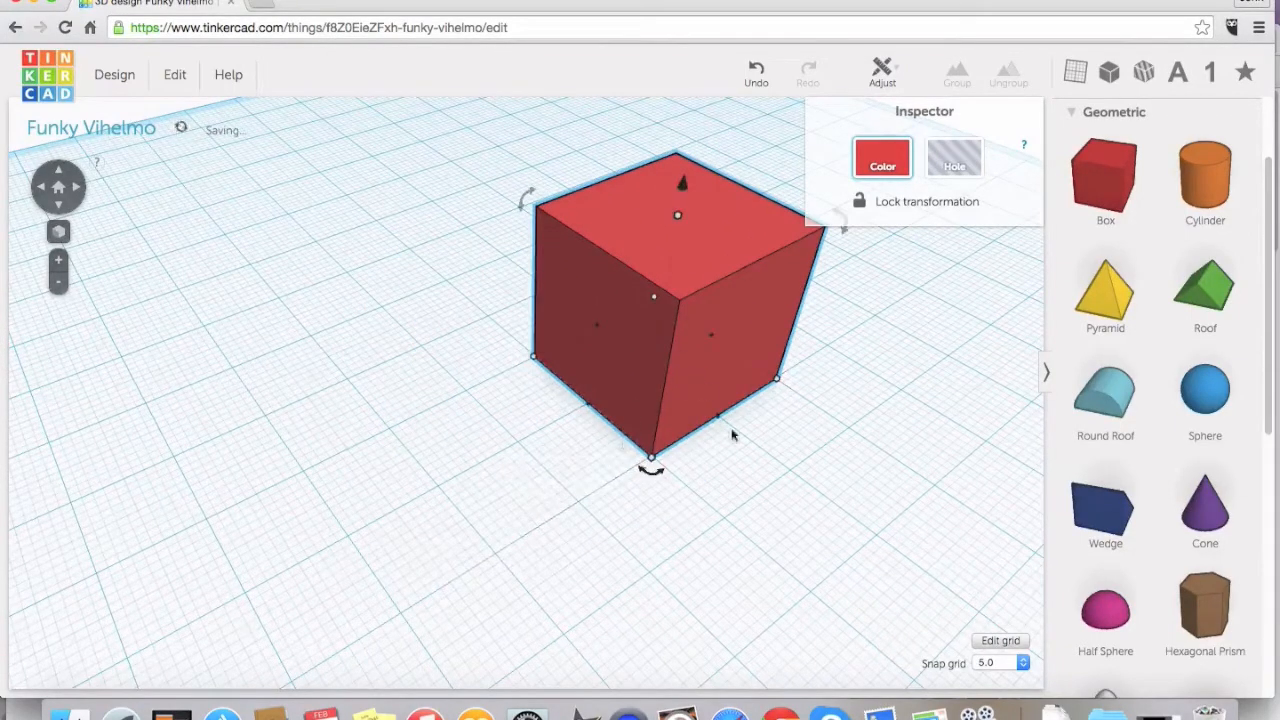
# Set the snap grid to 1.0 and move the red box back toward the middle of the workplane
pyautogui.click(1022, 663)
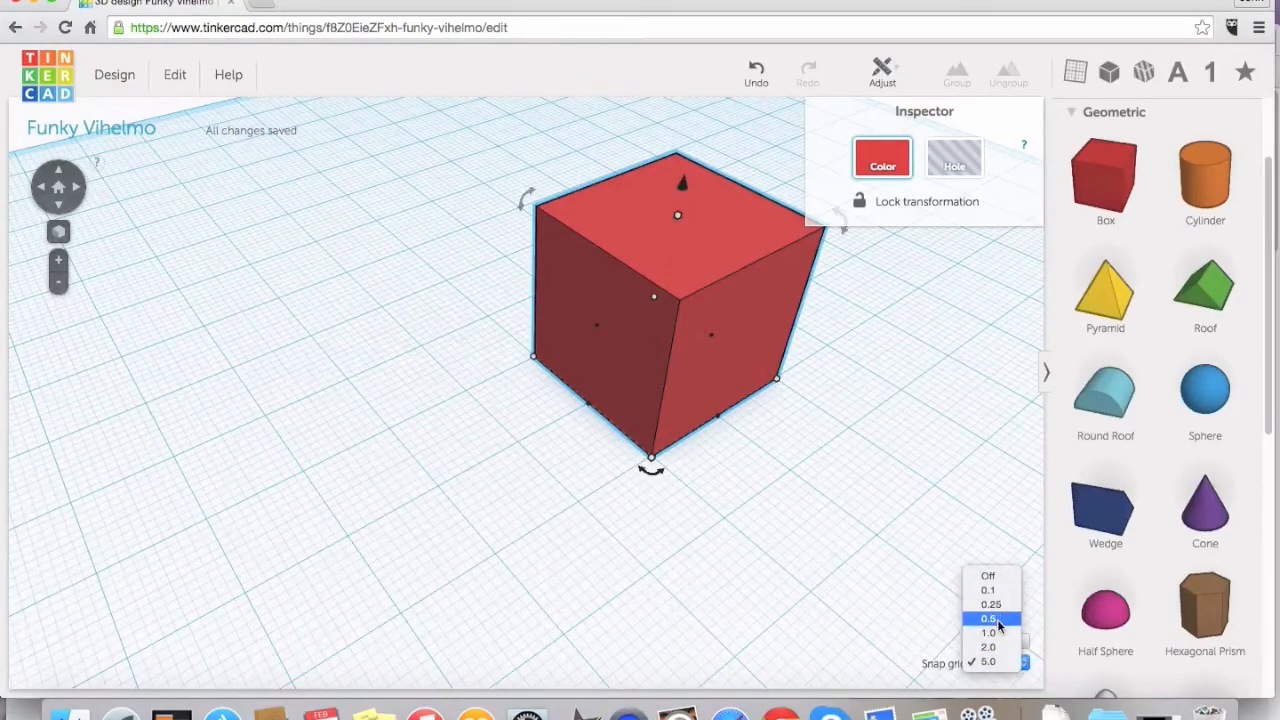
pyautogui.click(727, 436)
pyautogui.moveTo(696, 363); pyautogui.dragTo(624, 404)
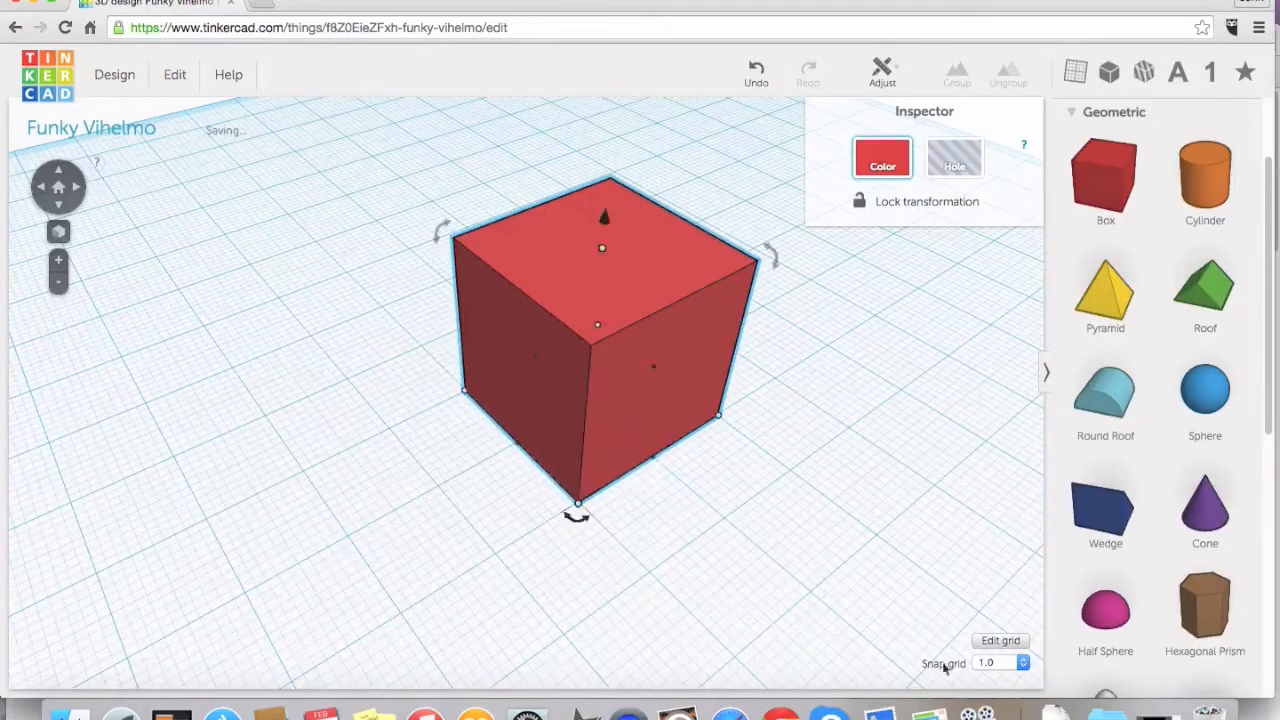
# Set the snap grid to 0.1 and nudge the red box slightly along the workplane
pyautogui.click(1003, 663)
pyautogui.click(988, 619)
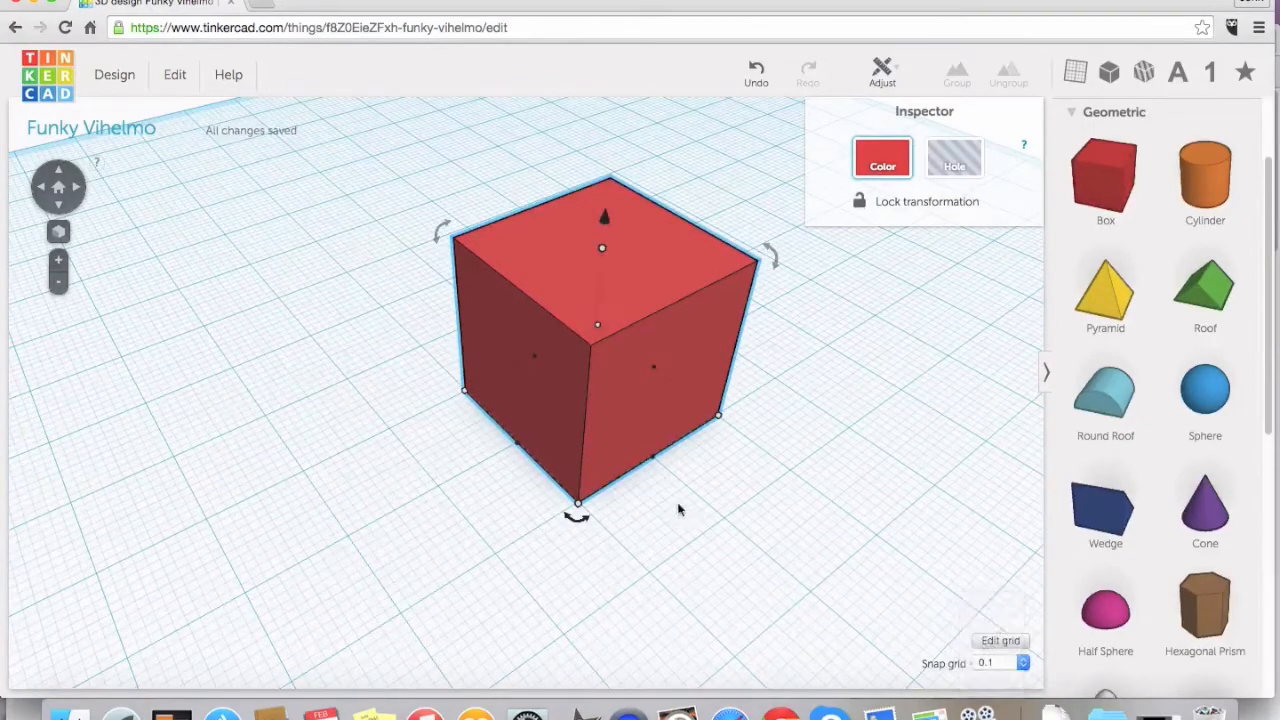
pyautogui.moveTo(590, 437)
pyautogui.mouseDown()
pyautogui.moveTo(545, 454)
pyautogui.moveTo(553, 439)
pyautogui.moveTo(543, 457)
pyautogui.moveTo(550, 440)
pyautogui.moveTo(563, 447)
pyautogui.moveTo(590, 427)
pyautogui.mouseUp()
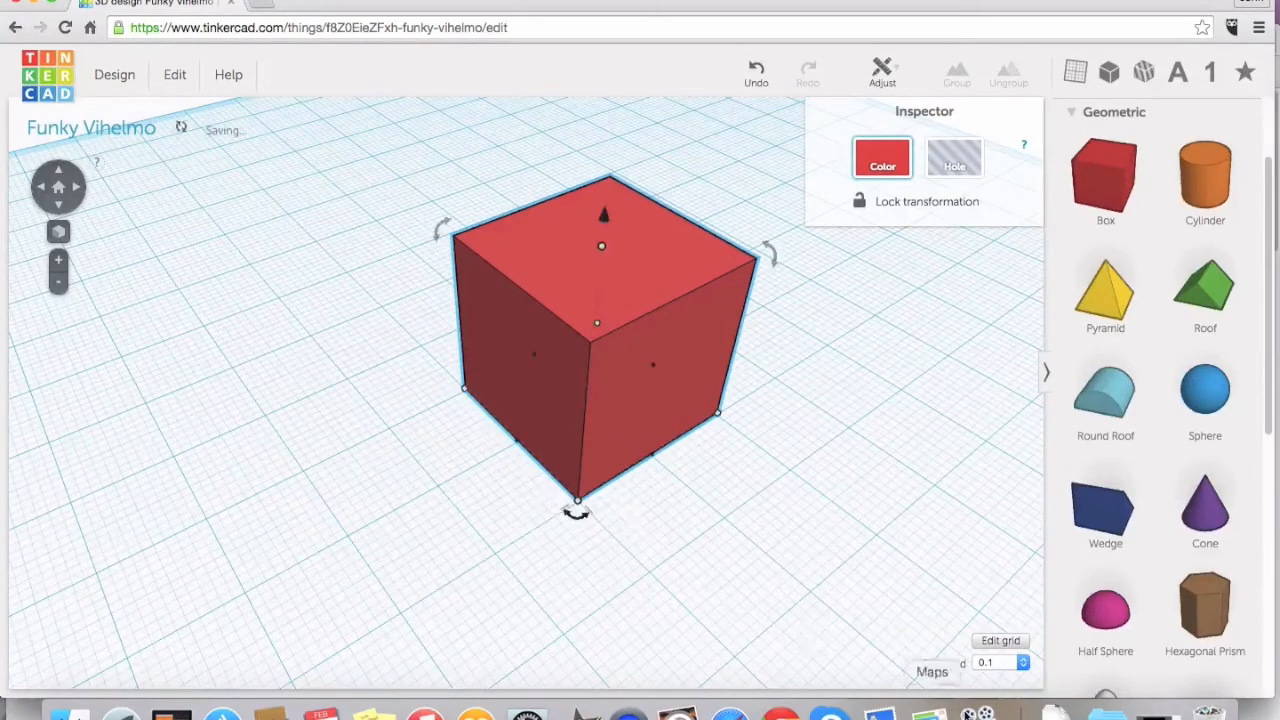
# Return the snap grid to 1.0 and deselect the red box
pyautogui.click(1018, 662)
pyautogui.click(995, 615)
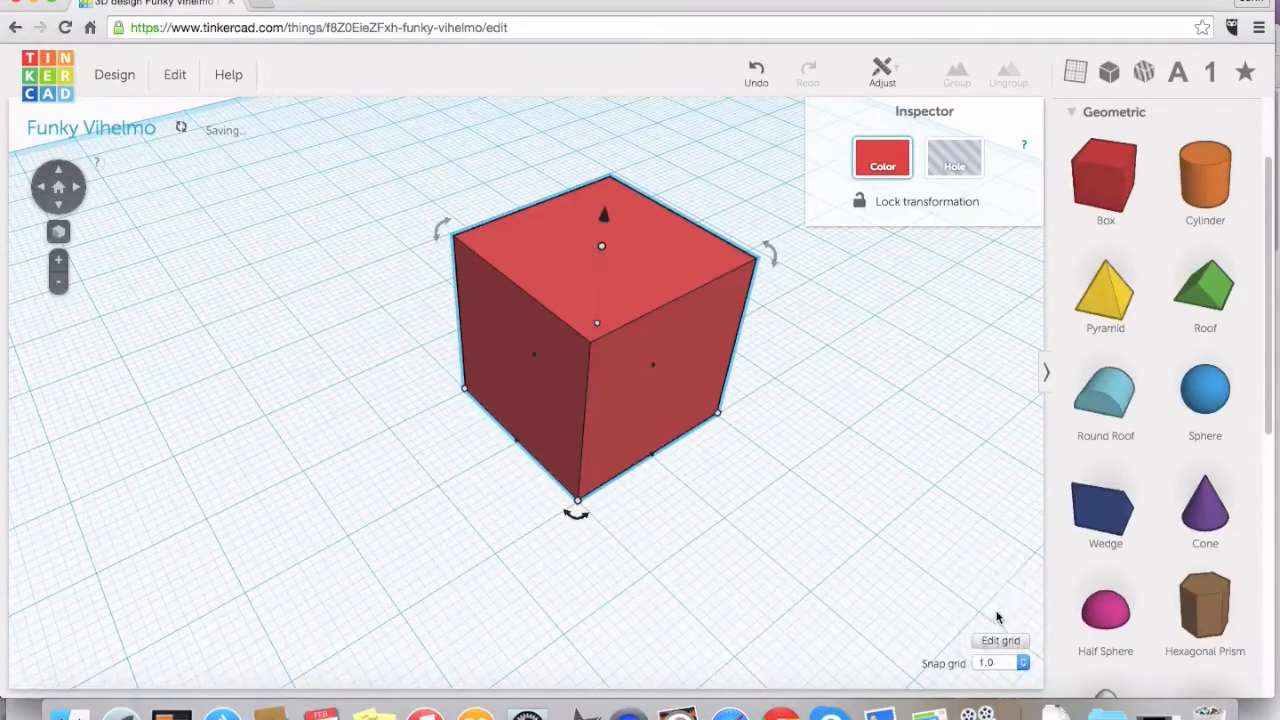
pyautogui.click(720, 553)
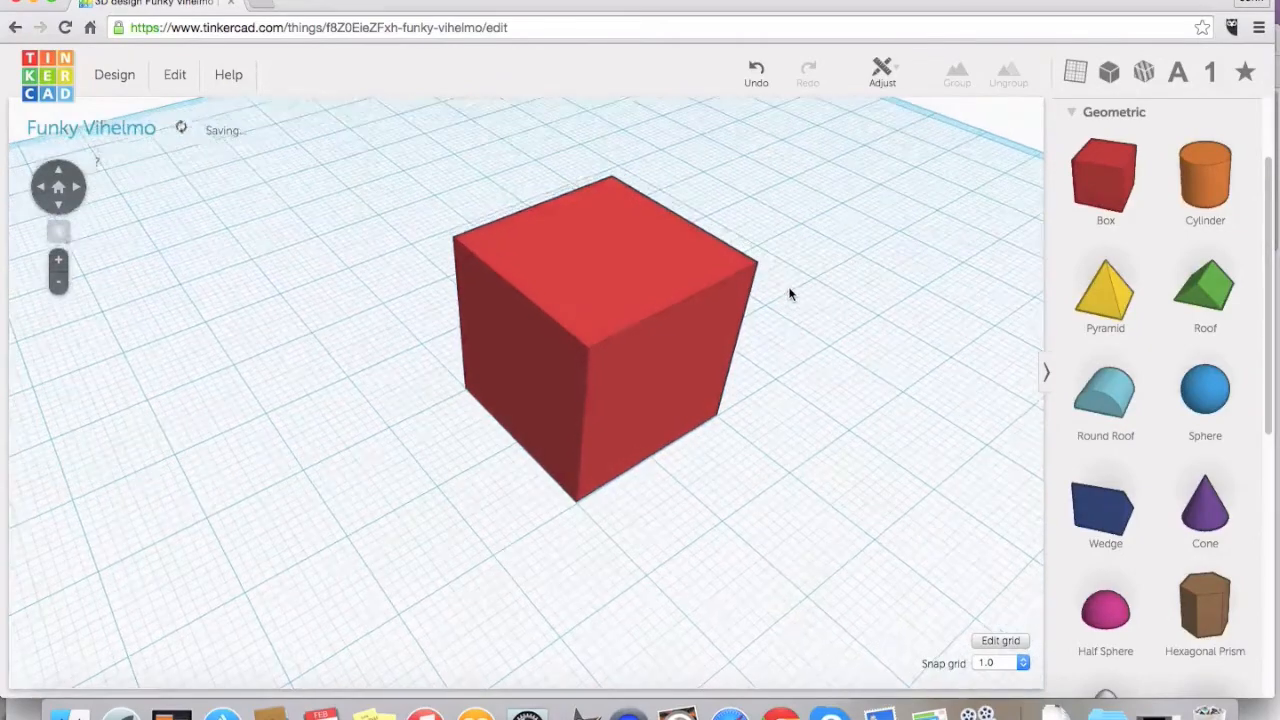
# Select the red box and try resizing its height from the top face
pyautogui.click(566, 269)
pyautogui.moveTo(779, 469); pyautogui.dragTo(789, 420, button='right')
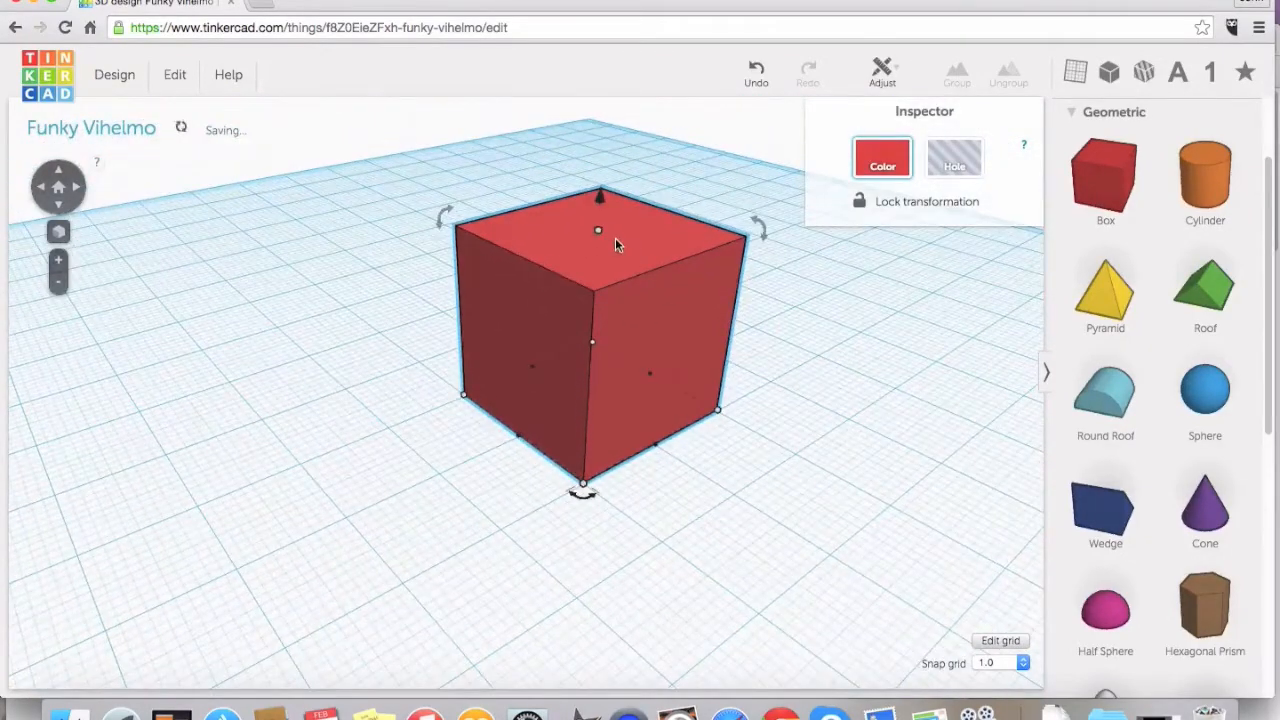
pyautogui.moveTo(597, 234)
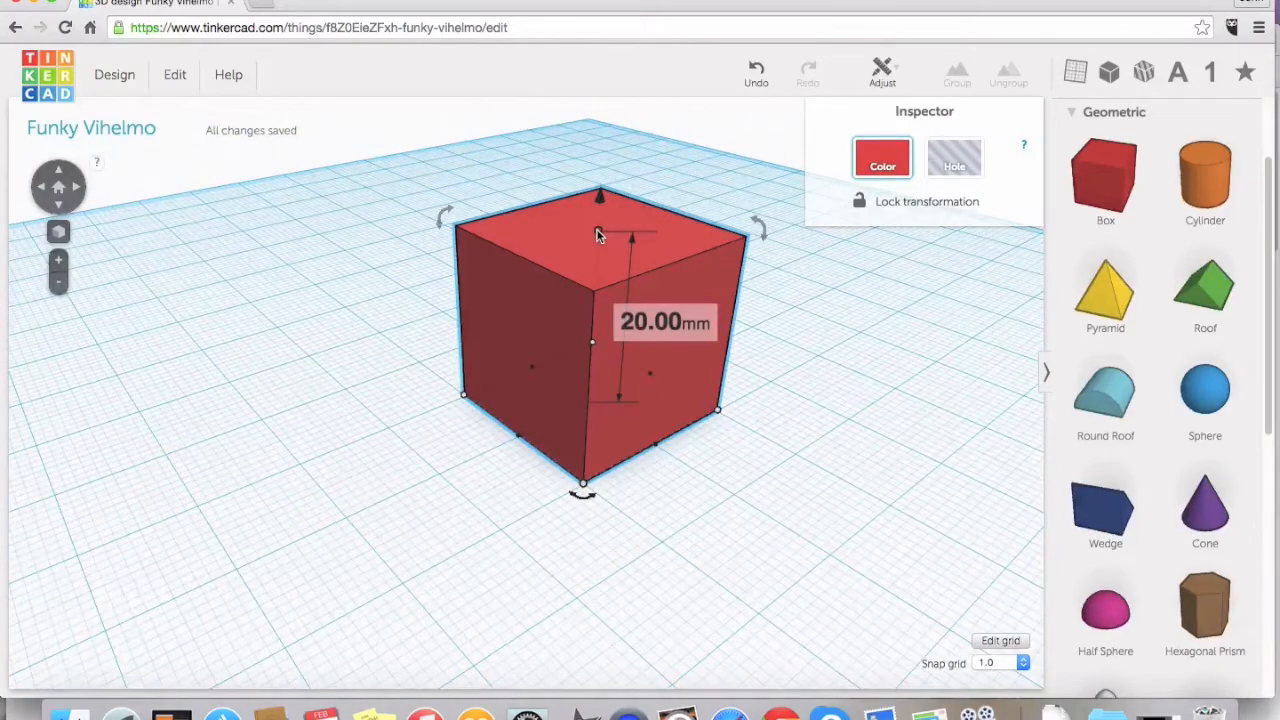
pyautogui.moveTo(597, 231)
pyautogui.mouseDown()
pyautogui.moveTo(590, 287)
pyautogui.moveTo(585, 236)
pyautogui.mouseUp()
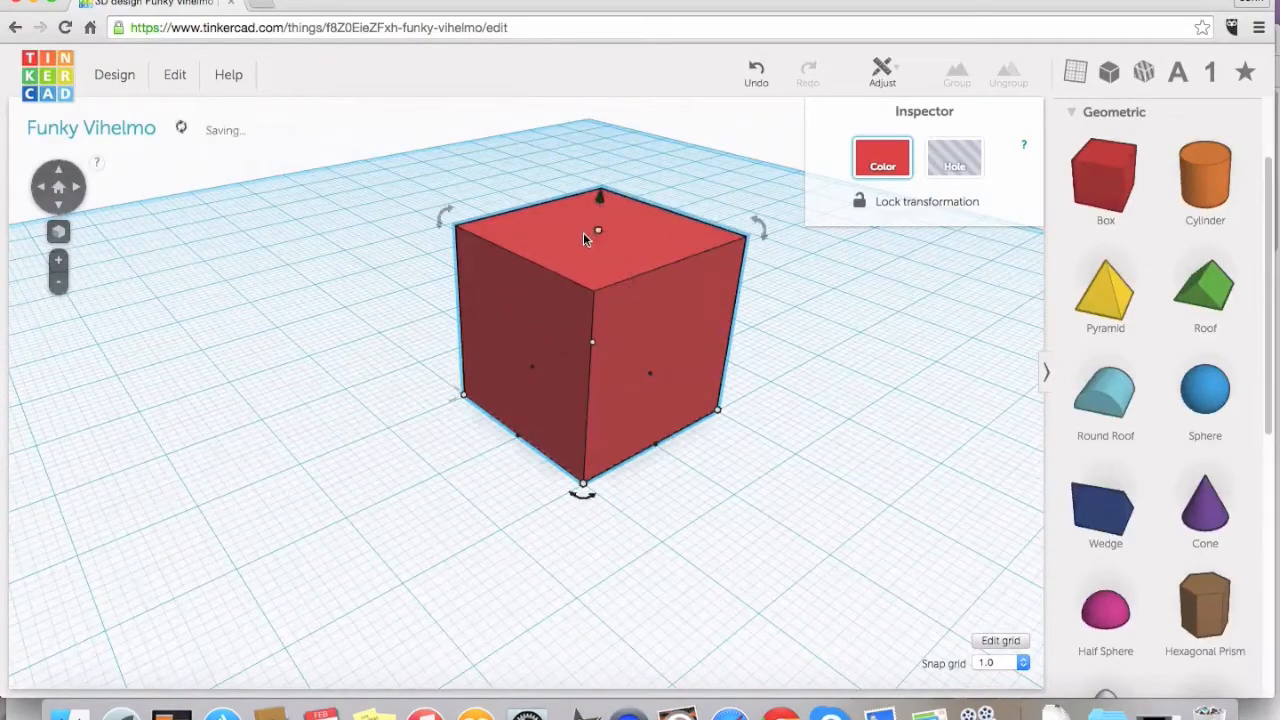
# Lower the red box 20 mm below the workplane and raise it back onto the plane
pyautogui.scroll(-5, 674, 629)
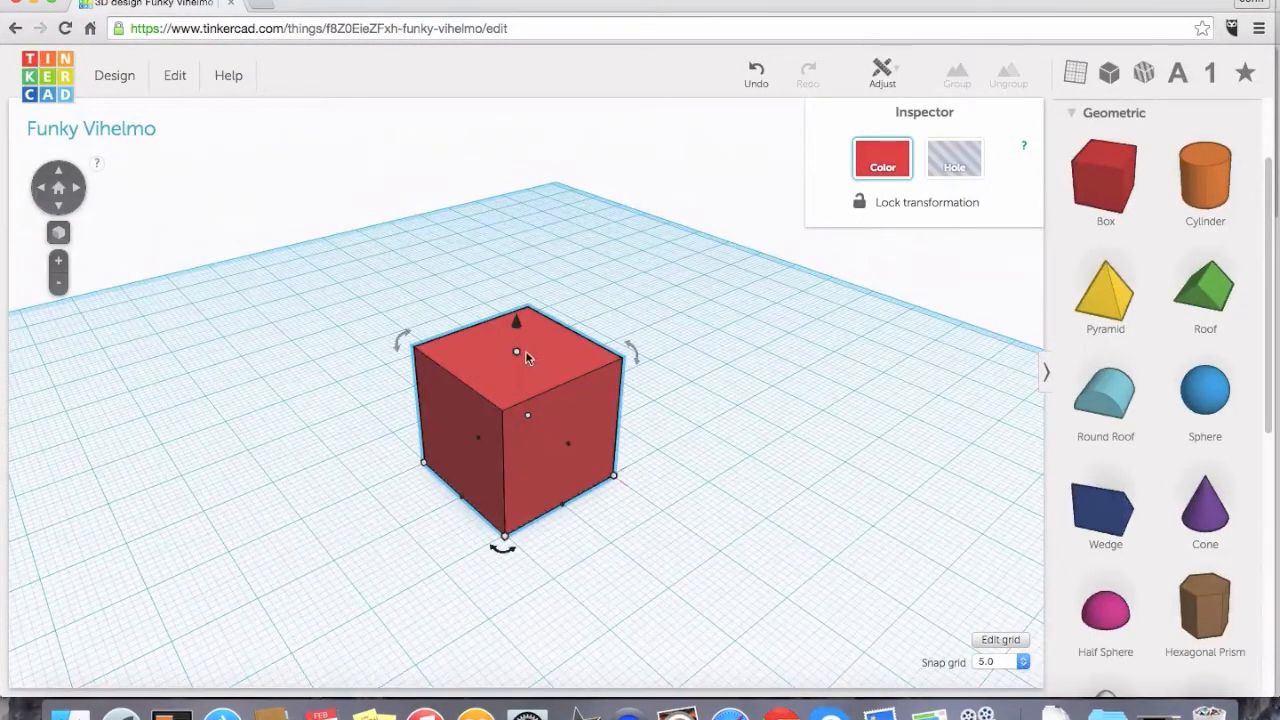
pyautogui.moveTo(518, 328); pyautogui.dragTo(534, 452)
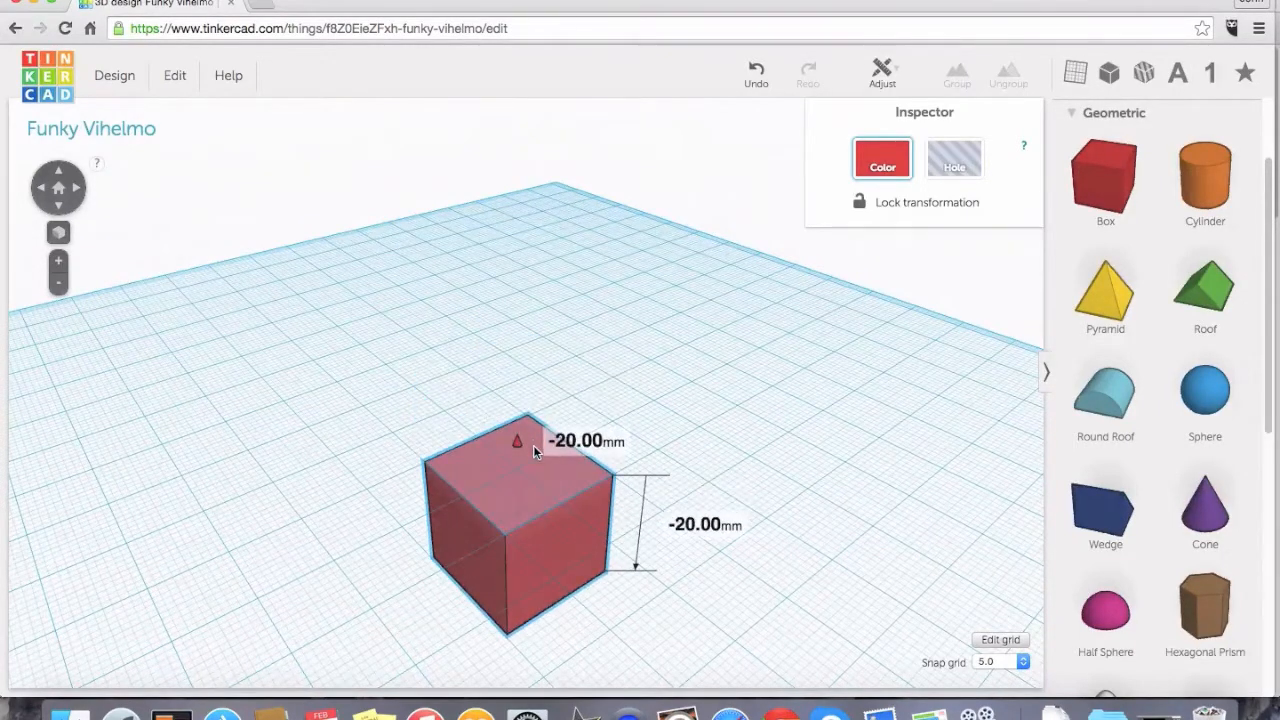
pyautogui.moveTo(544, 409); pyautogui.dragTo(535, 330)
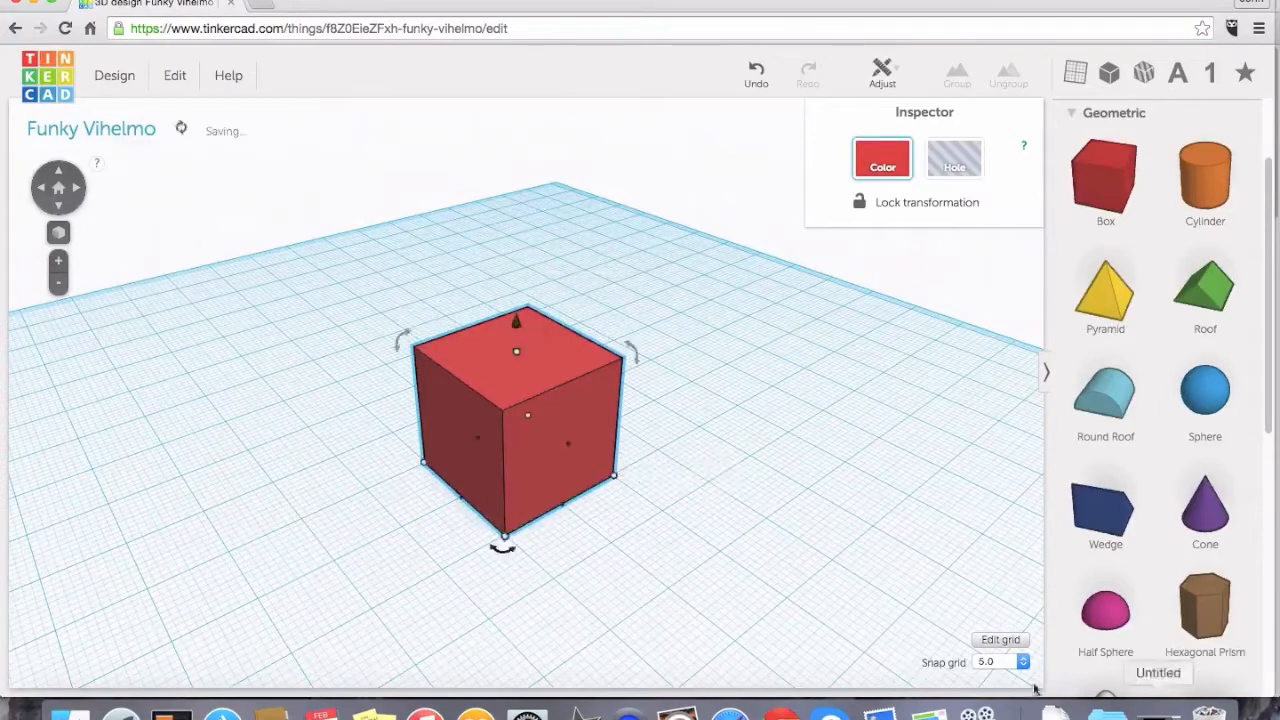
# Set the snap grid to 1.0 and try adjusting the red box's height from its top face
pyautogui.click(1022, 661)
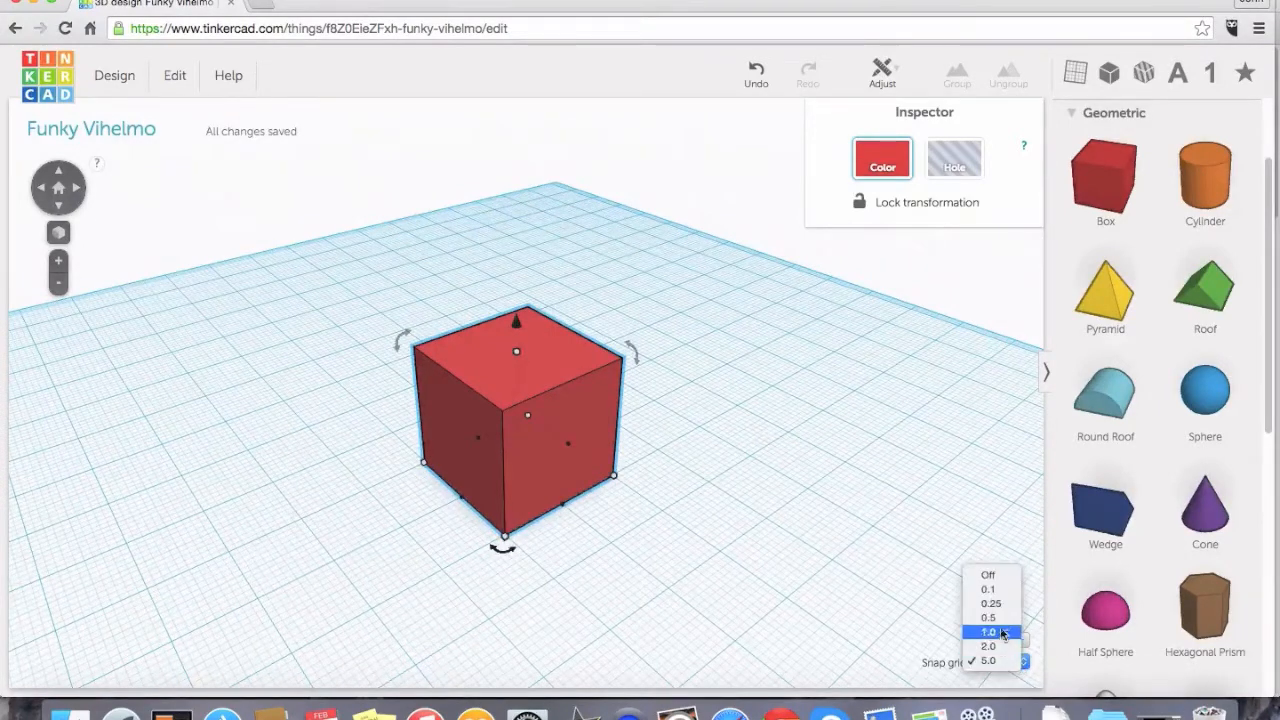
pyautogui.click(988, 632)
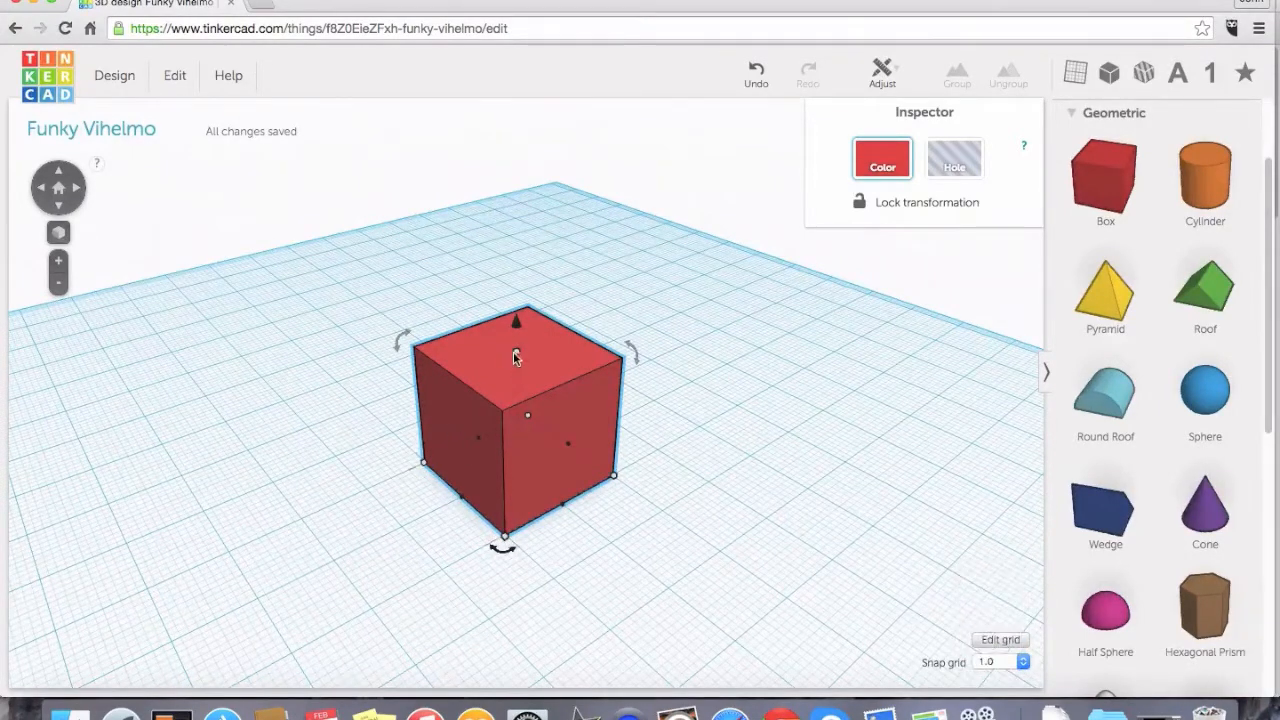
pyautogui.moveTo(517, 358)
pyautogui.moveTo(517, 358)
pyautogui.mouseDown()
pyautogui.moveTo(529, 419)
pyautogui.moveTo(508, 276)
pyautogui.moveTo(518, 366)
pyautogui.moveTo(518, 352)
pyautogui.mouseUp()
# Try shrinking the red box into a thin upright slab and undo the resize
pyautogui.moveTo(677, 427); pyautogui.dragTo(760, 417, button='right')
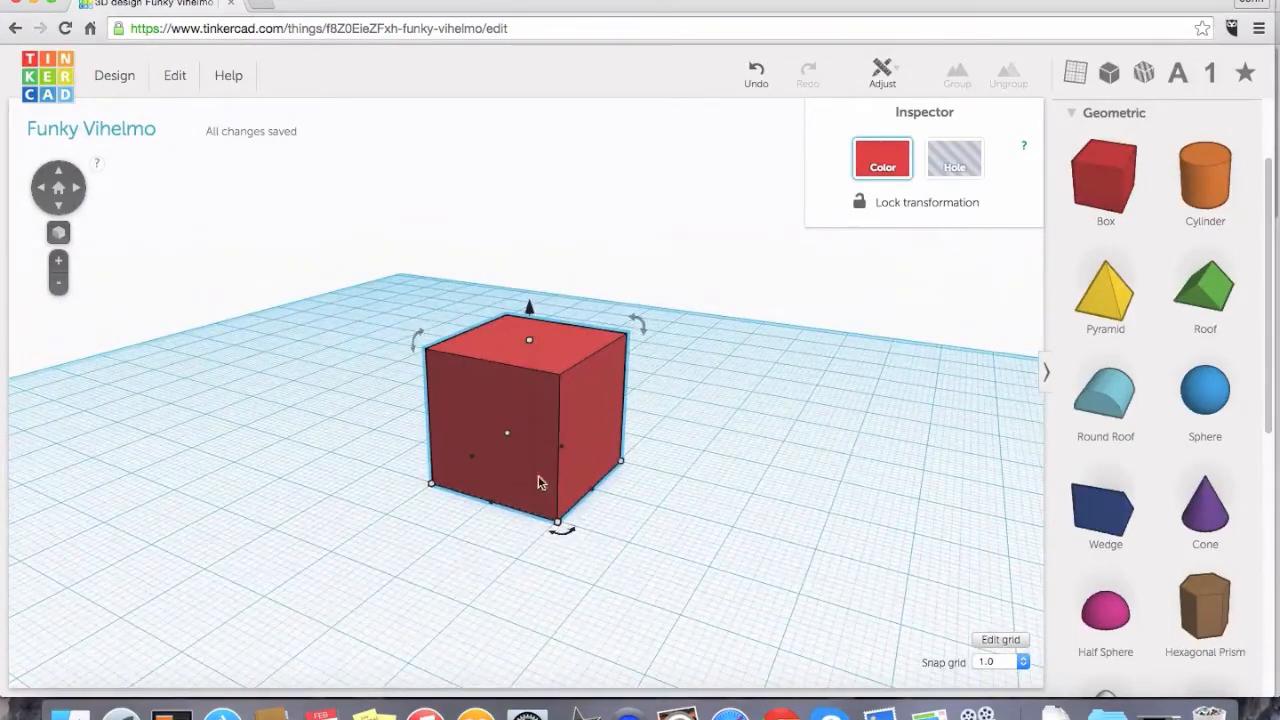
pyautogui.moveTo(506, 438); pyautogui.dragTo(509, 506)
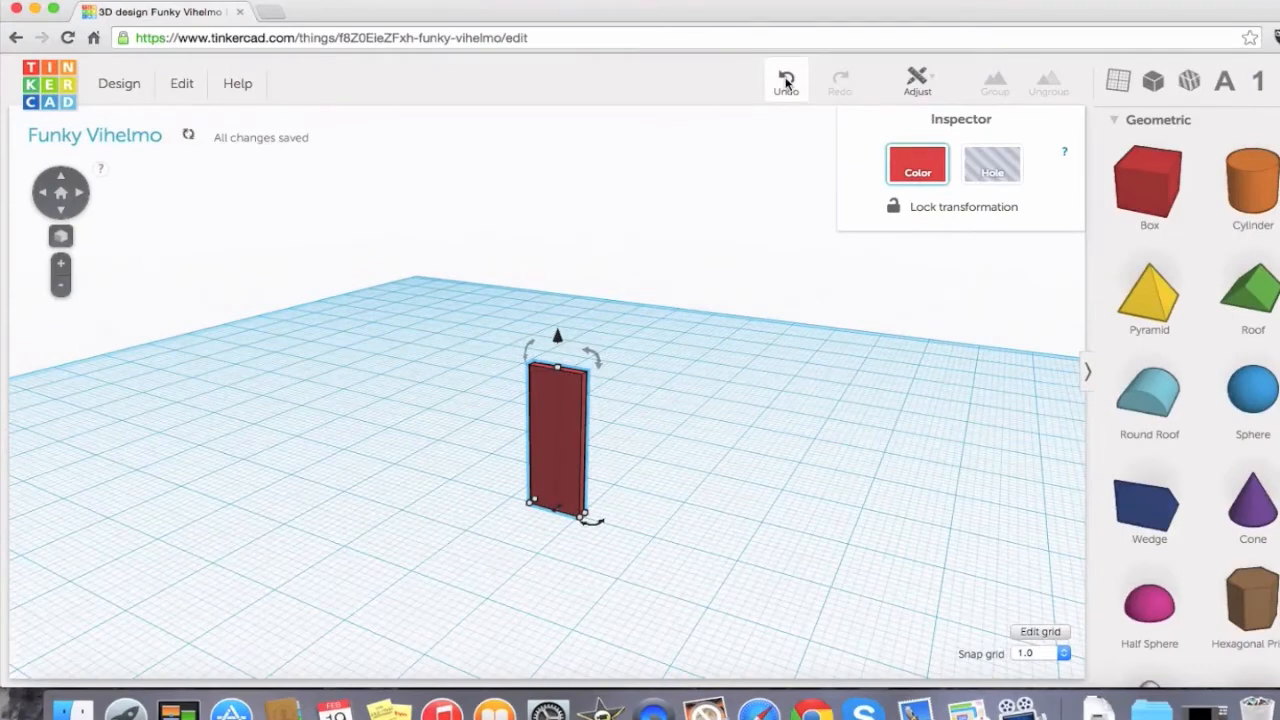
pyautogui.click(786, 82)
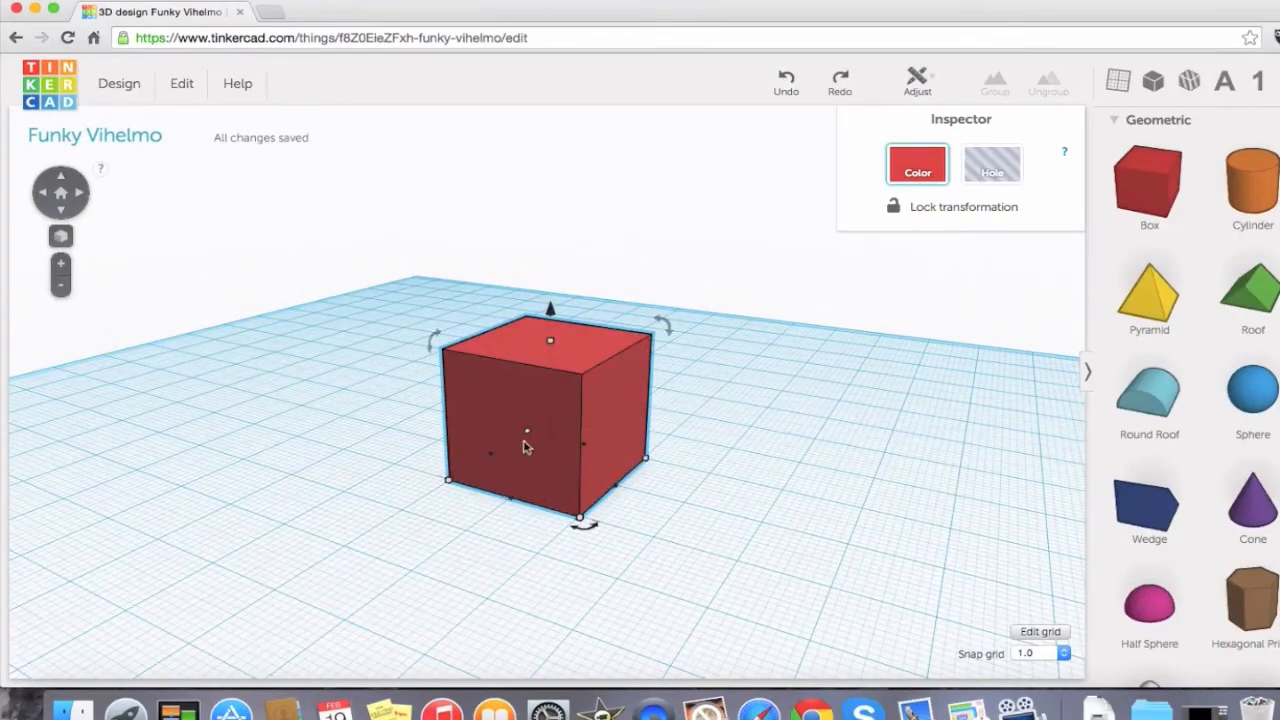
# Stretch the red box horizontally from its front base corner into an elongated block
pyautogui.moveTo(725, 398); pyautogui.dragTo(645, 412, button='right')
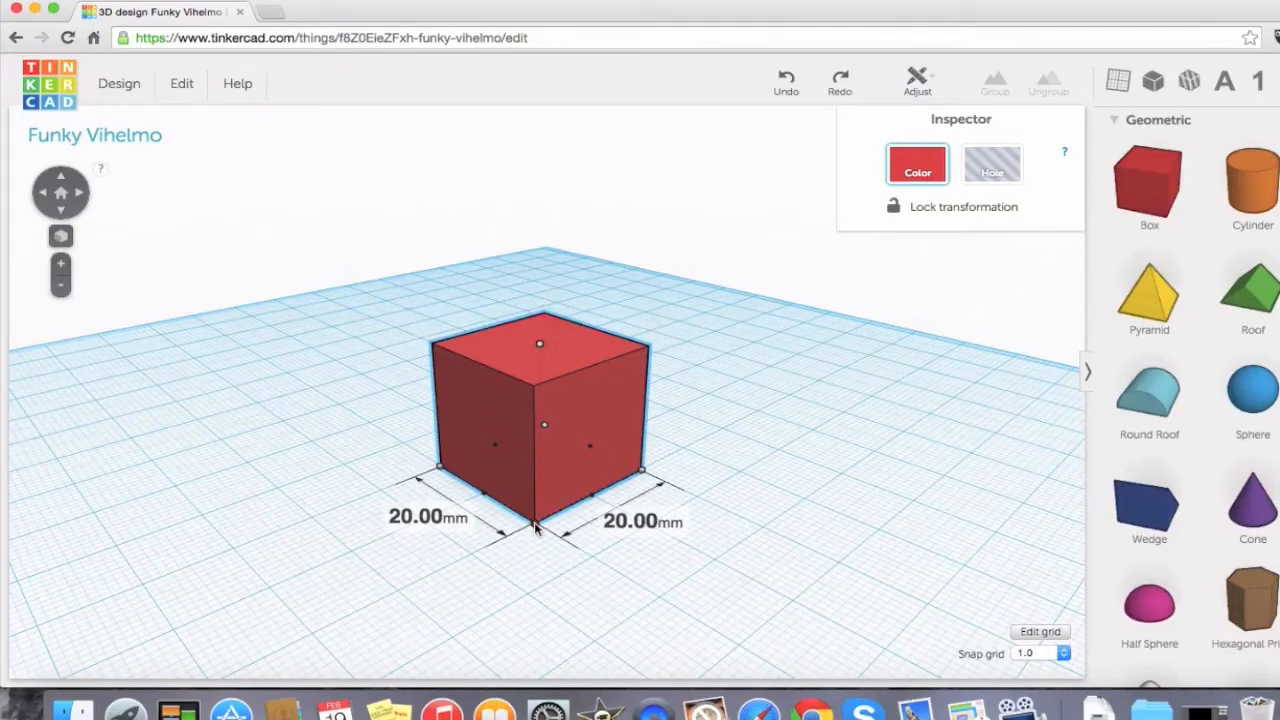
pyautogui.moveTo(533, 533); pyautogui.dragTo(399, 594)
pyautogui.scroll(-10, 814, 357)
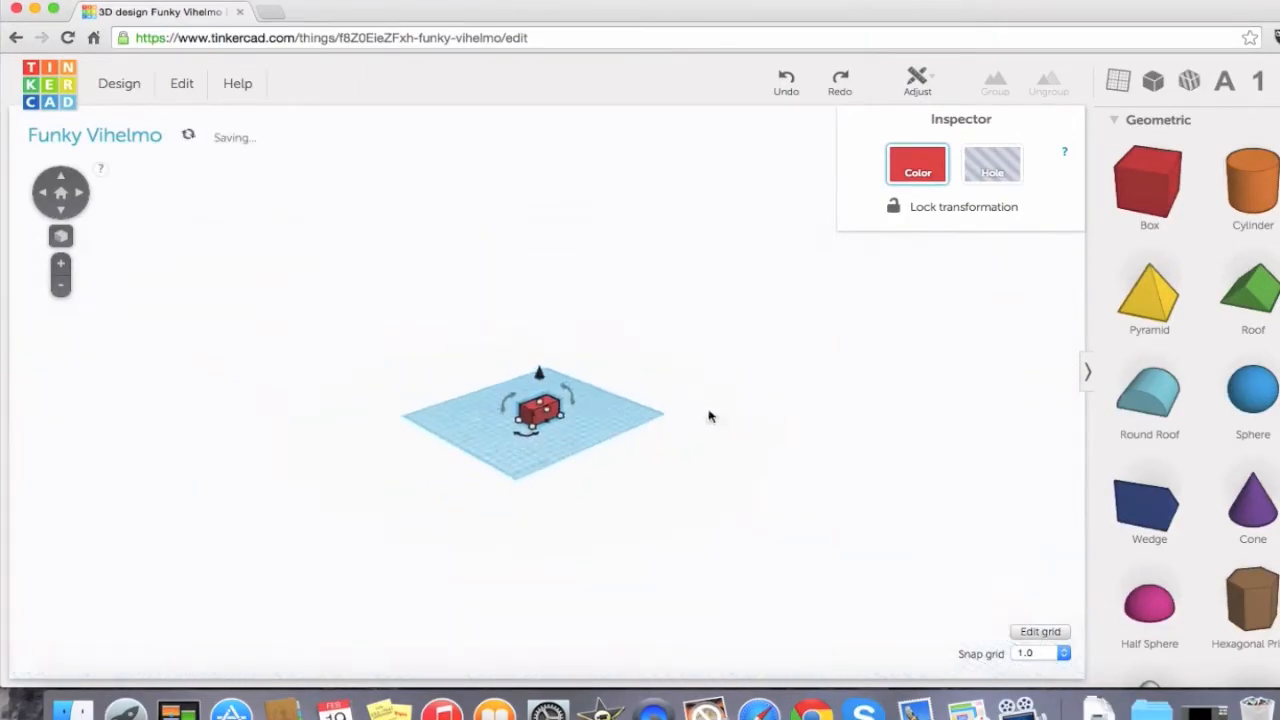
pyautogui.scroll(5, 471, 458)
pyautogui.moveTo(469, 509); pyautogui.dragTo(551, 503, button='middle')
pyautogui.scroll(3, 551, 446)
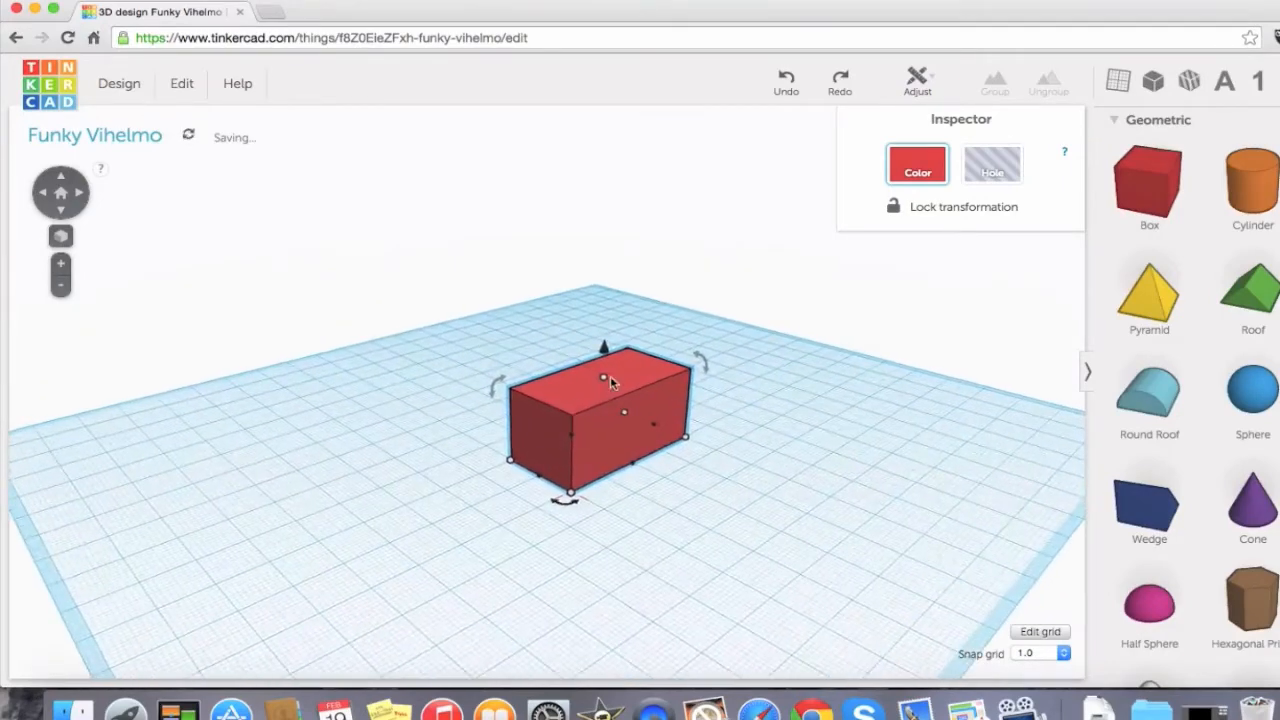
pyautogui.scroll(5, 610, 381)
pyautogui.moveTo(806, 382); pyautogui.dragTo(689, 379, button='middle')
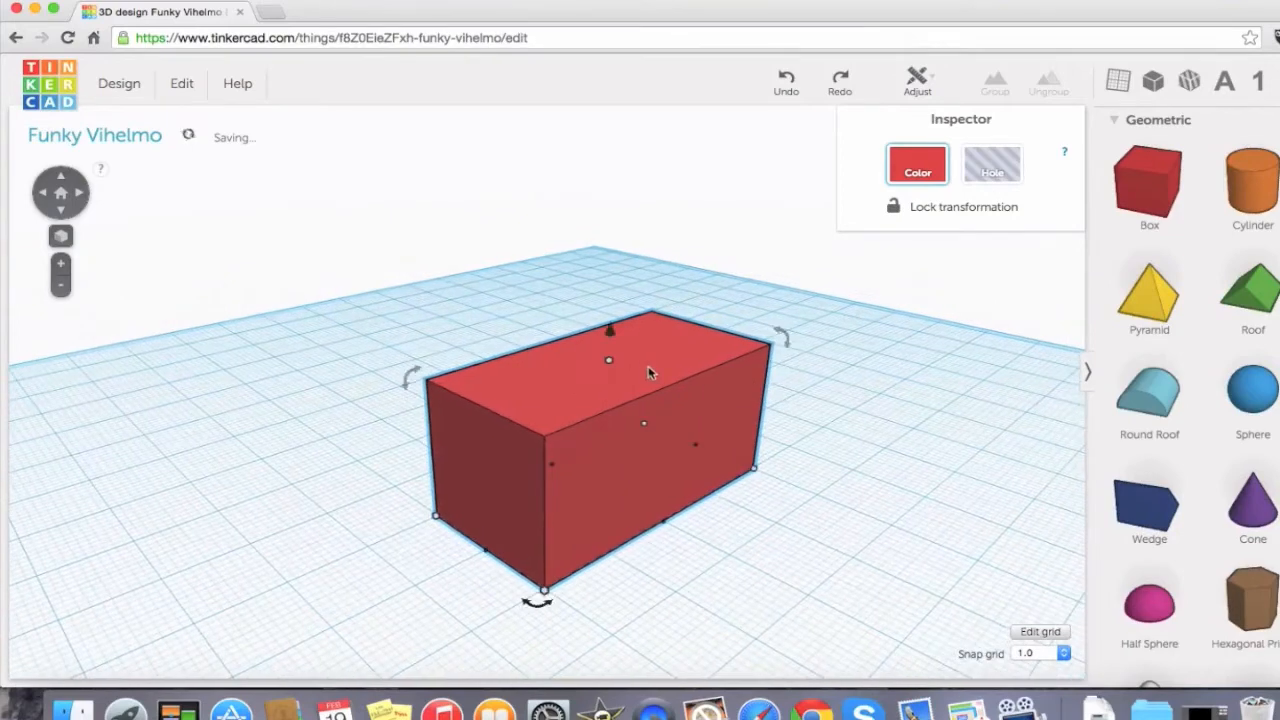
# Adjust the elongated red box's height from its top face and deselect it
pyautogui.moveTo(608, 360); pyautogui.dragTo(607, 398)
pyautogui.click(916, 364)
pyautogui.moveTo(940, 417); pyautogui.dragTo(916, 403, button='right')
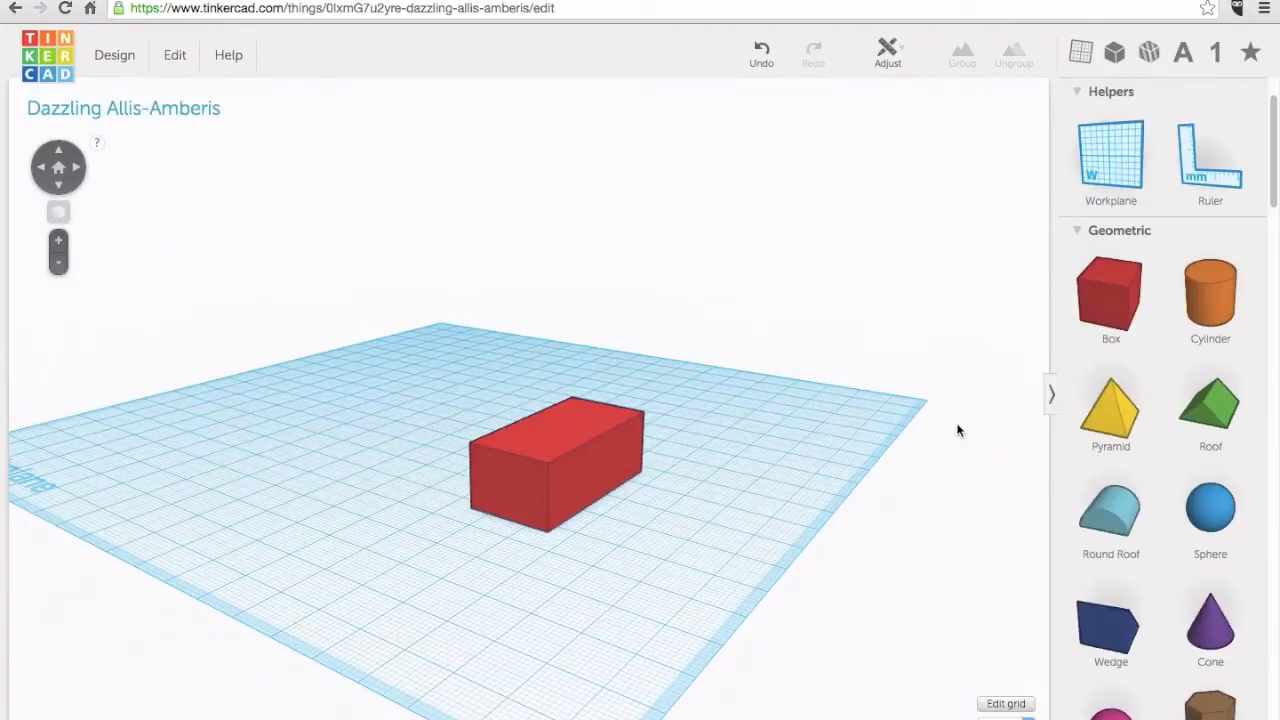
# Place a round roof in front of the red box and adjust its height to about 12 mm
pyautogui.moveTo(1110, 510); pyautogui.dragTo(389, 595)
pyautogui.moveTo(466, 669); pyautogui.dragTo(504, 478, button='right')
pyautogui.moveTo(489, 470); pyautogui.dragTo(494, 382)
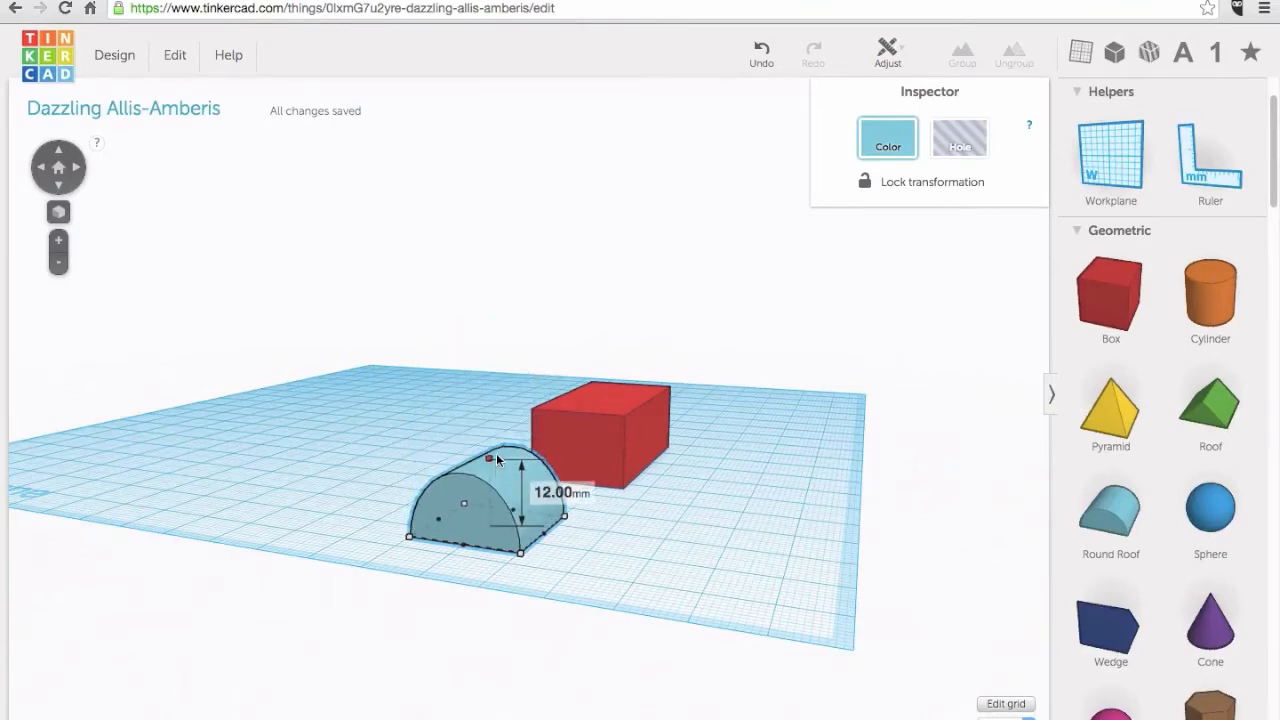
# Resize the round roof's footprint from its front base corner and deselect it
pyautogui.moveTo(672, 528); pyautogui.dragTo(365, 586, button='right')
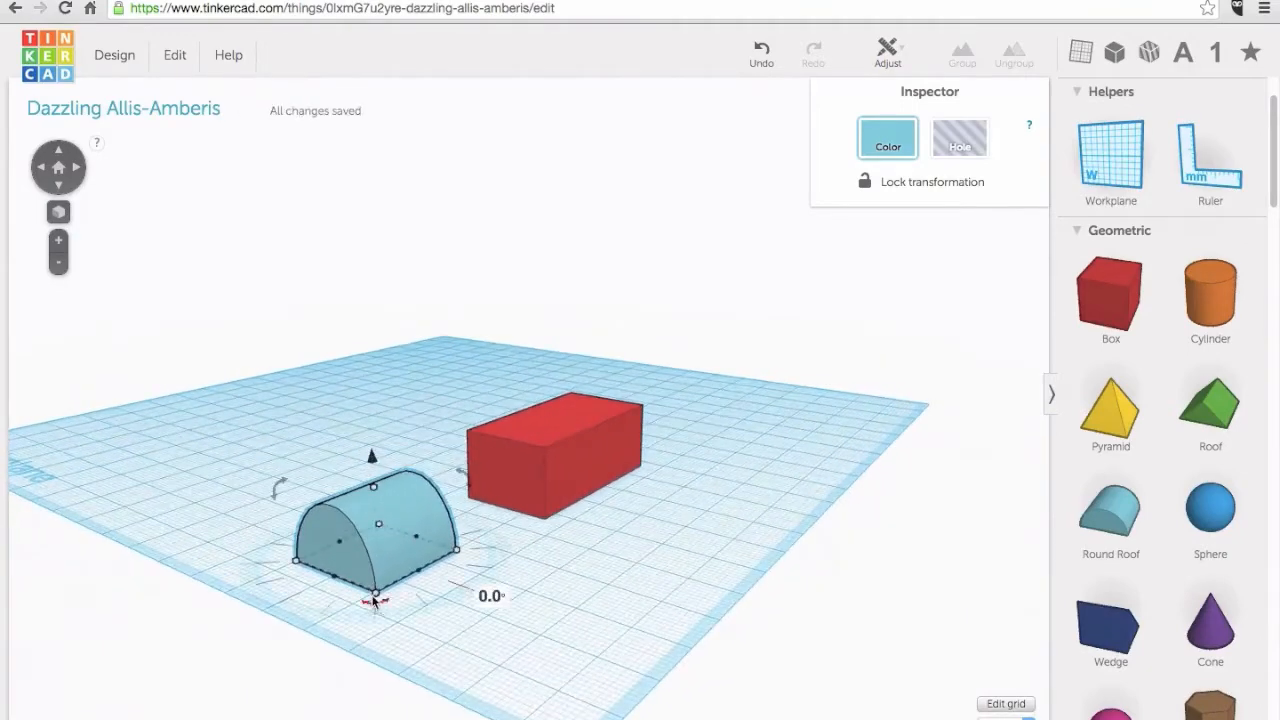
pyautogui.moveTo(375, 597); pyautogui.dragTo(562, 705)
pyautogui.moveTo(587, 645); pyautogui.dragTo(404, 627)
pyautogui.click(553, 656)
pyautogui.moveTo(553, 656); pyautogui.dragTo(960, 700, button='right')
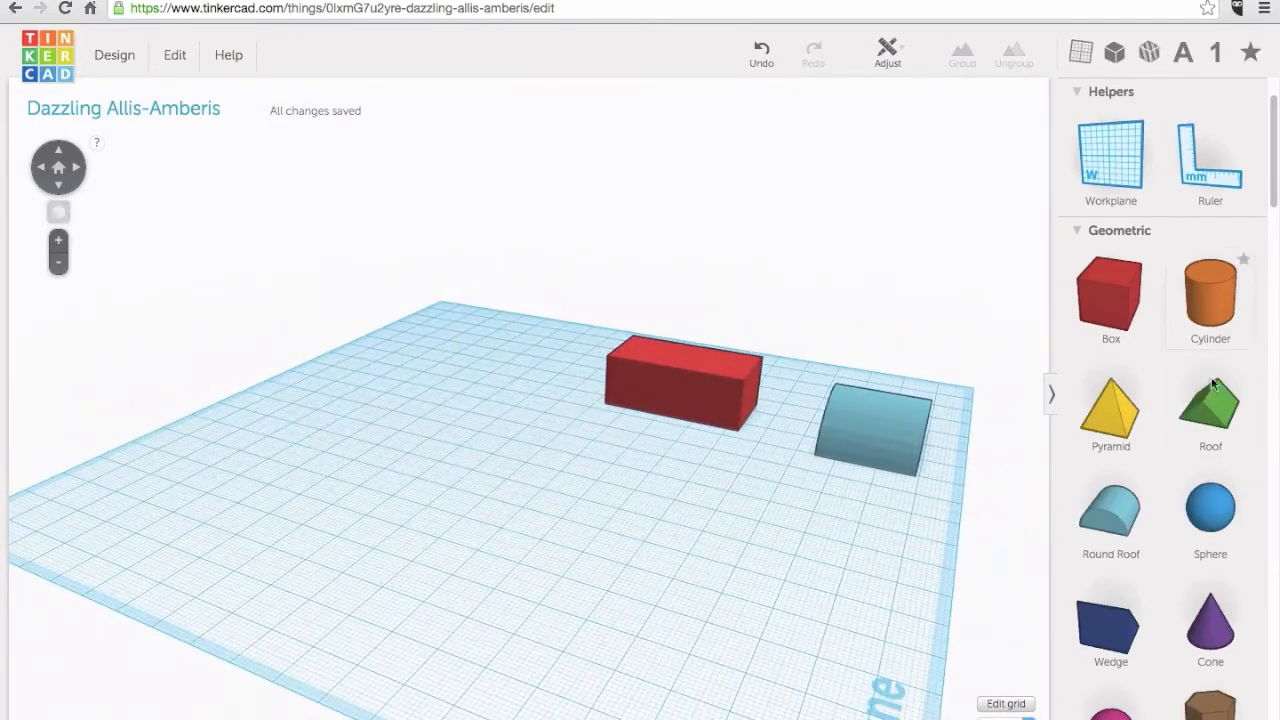
# Place a roof shape in the open area of the workplane, lower its height and stretch its base
pyautogui.moveTo(1222, 405); pyautogui.dragTo(635, 522)
pyautogui.moveTo(816, 553); pyautogui.dragTo(556, 415, button='right')
pyautogui.scroll(4, 530, 600)
pyautogui.scroll(-3, 546, 620)
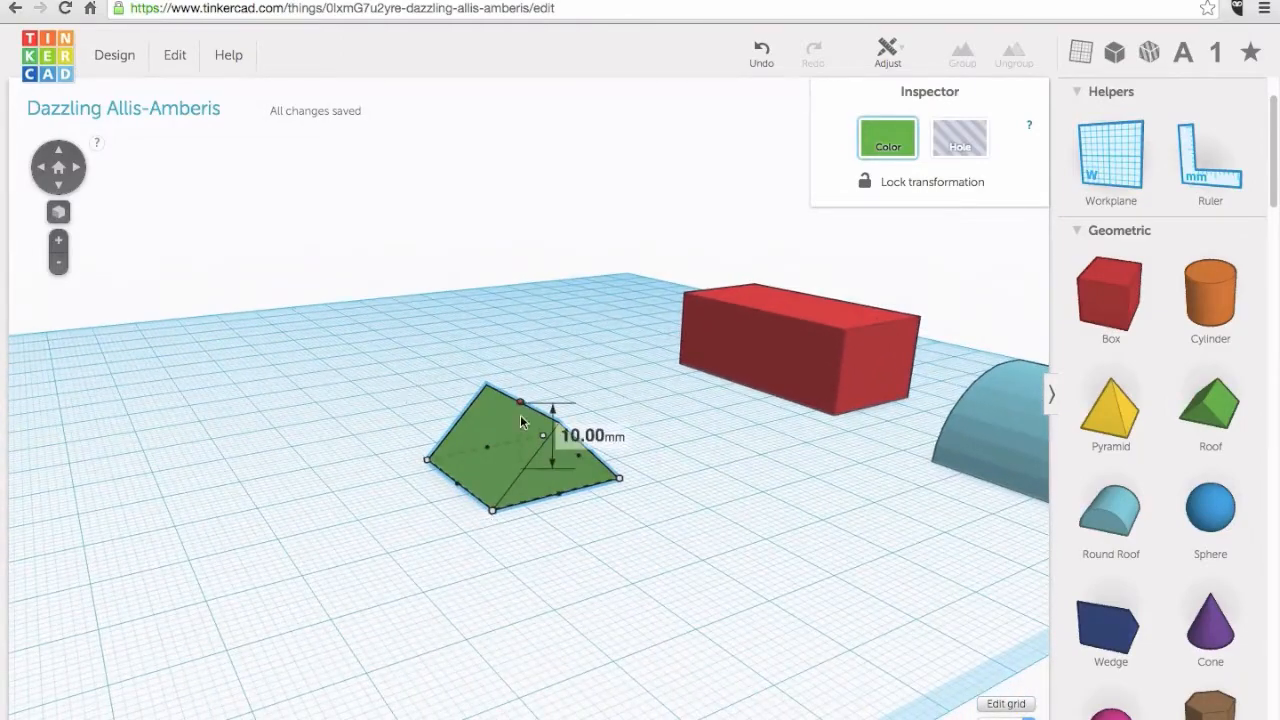
pyautogui.moveTo(490, 537); pyautogui.dragTo(508, 573)
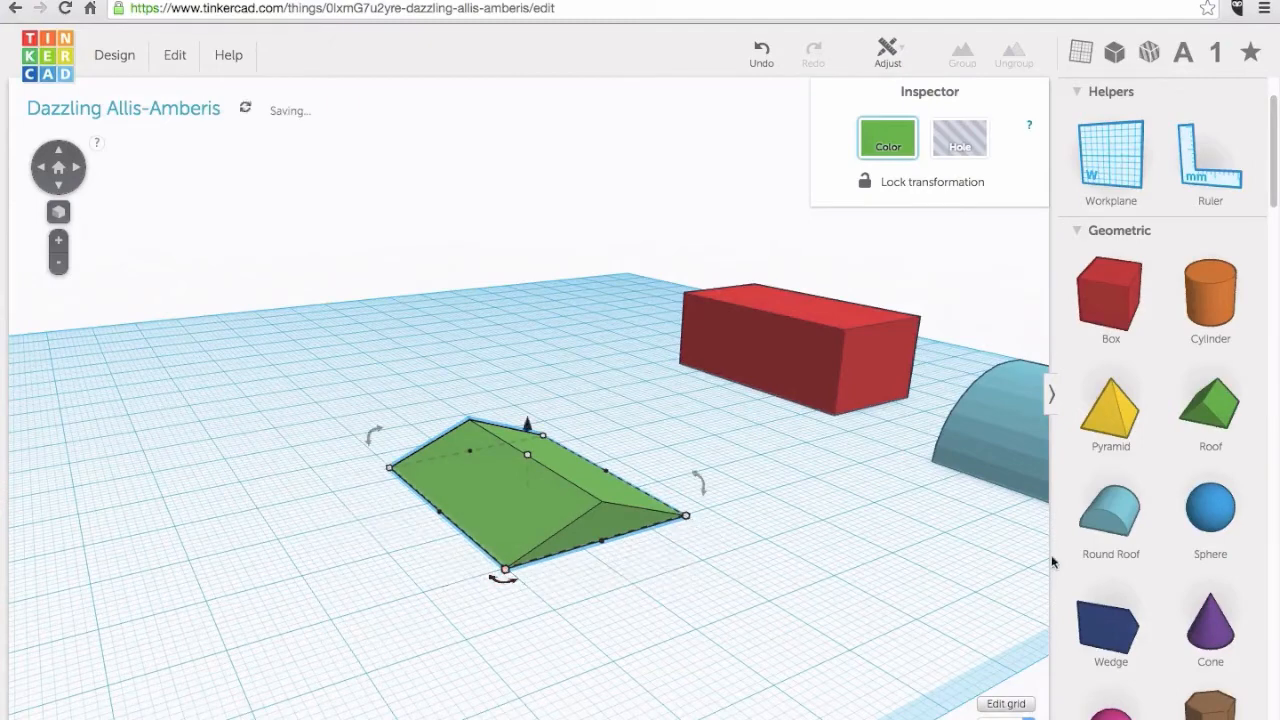
# Place a sphere near the green roof and flatten it into an ellipsoid
pyautogui.moveTo(1210, 508); pyautogui.dragTo(728, 578)
pyautogui.moveTo(723, 712)
pyautogui.mouseDown()
pyautogui.moveTo(766, 602)
pyautogui.moveTo(754, 626)
pyautogui.moveTo(685, 670)
pyautogui.moveTo(698, 715)
pyautogui.moveTo(720, 718)
pyautogui.mouseUp()
pyautogui.scroll(-3, 510, 652)
pyautogui.moveTo(645, 714); pyautogui.dragTo(880, 718, button='middle')
pyautogui.scroll(3, 750, 467)
pyautogui.scroll(-1, 1070, 518)
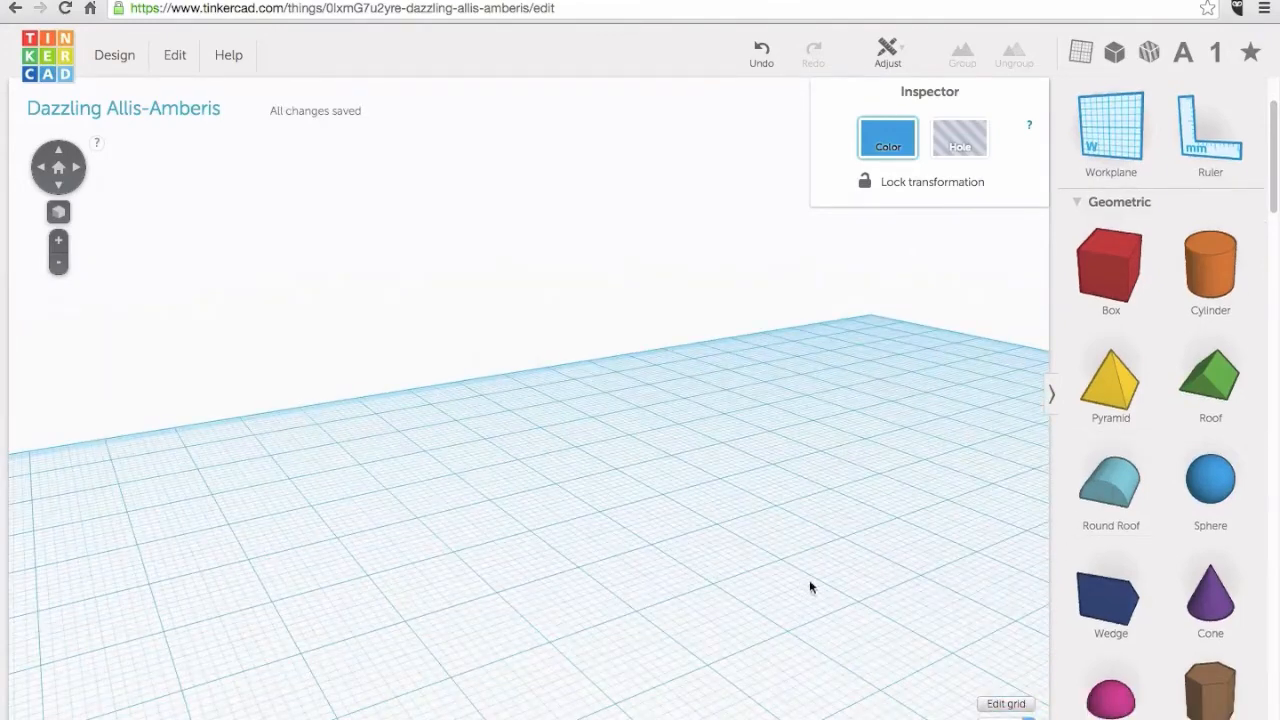
# Place a wedge beside the green roof, lower its height and enlarge its base to 37 by 37 mm
pyautogui.scroll(-3, 797, 588)
pyautogui.moveTo(1108, 598); pyautogui.dragTo(651, 517)
pyautogui.moveTo(643, 597); pyautogui.dragTo(737, 408, button='right')
pyautogui.scroll(2, 757, 451)
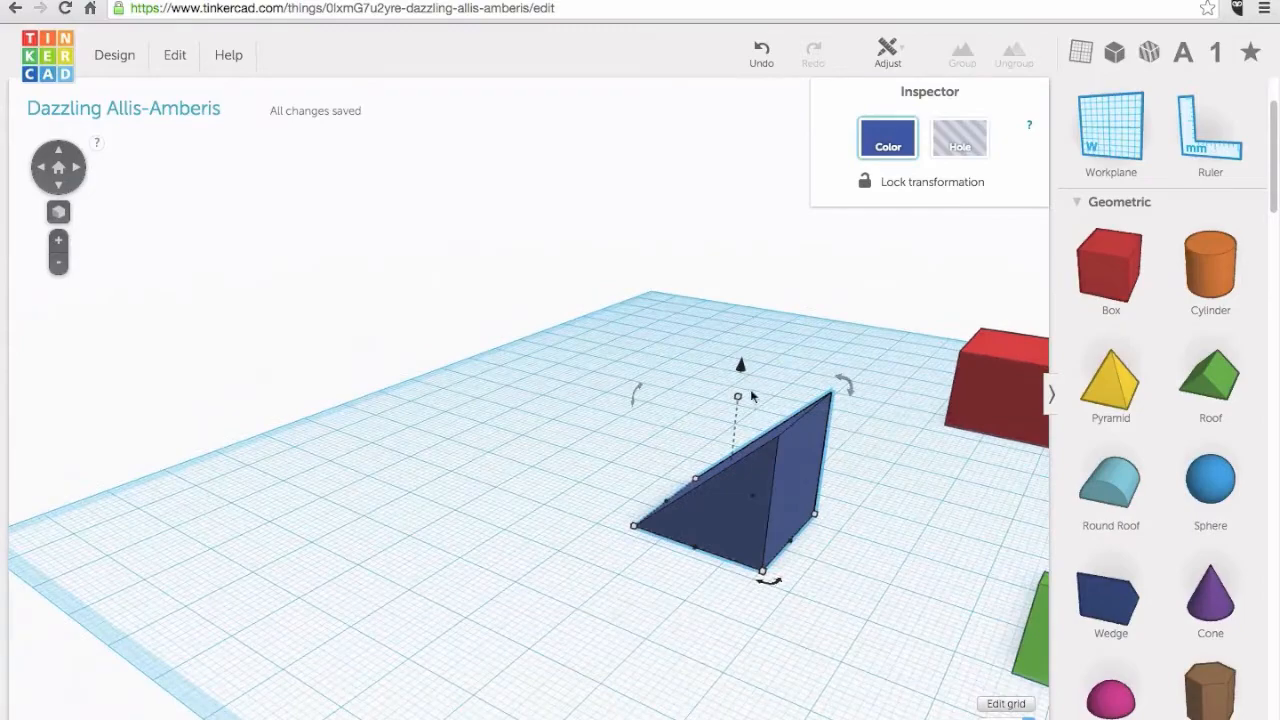
pyautogui.moveTo(738, 432); pyautogui.dragTo(741, 475)
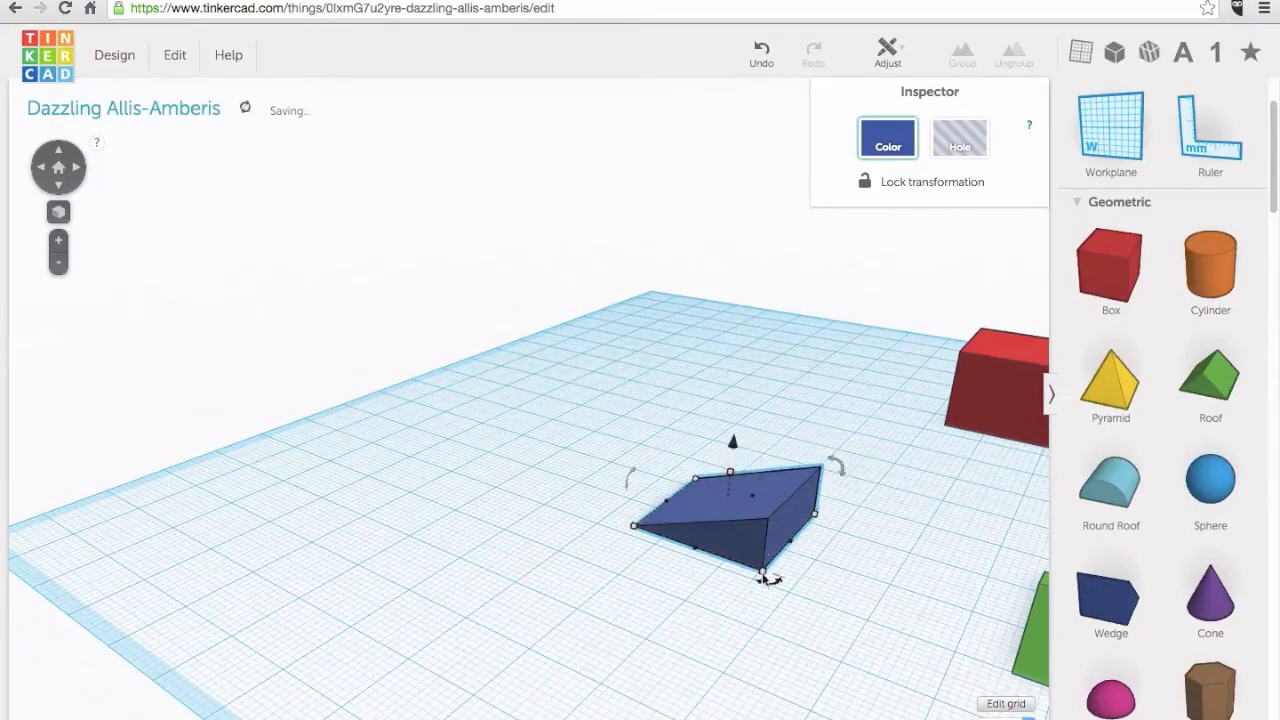
pyautogui.moveTo(762, 576); pyautogui.dragTo(851, 698)
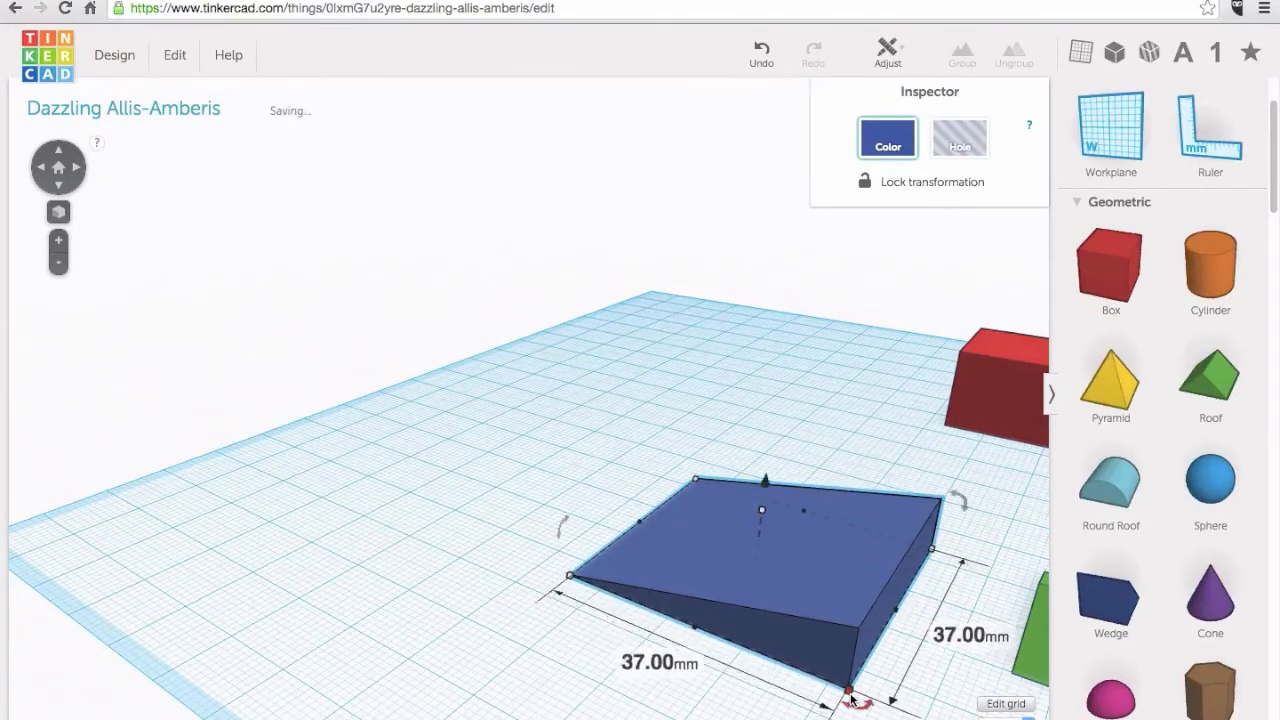
pyautogui.moveTo(669, 651); pyautogui.dragTo(913, 657, button='right')
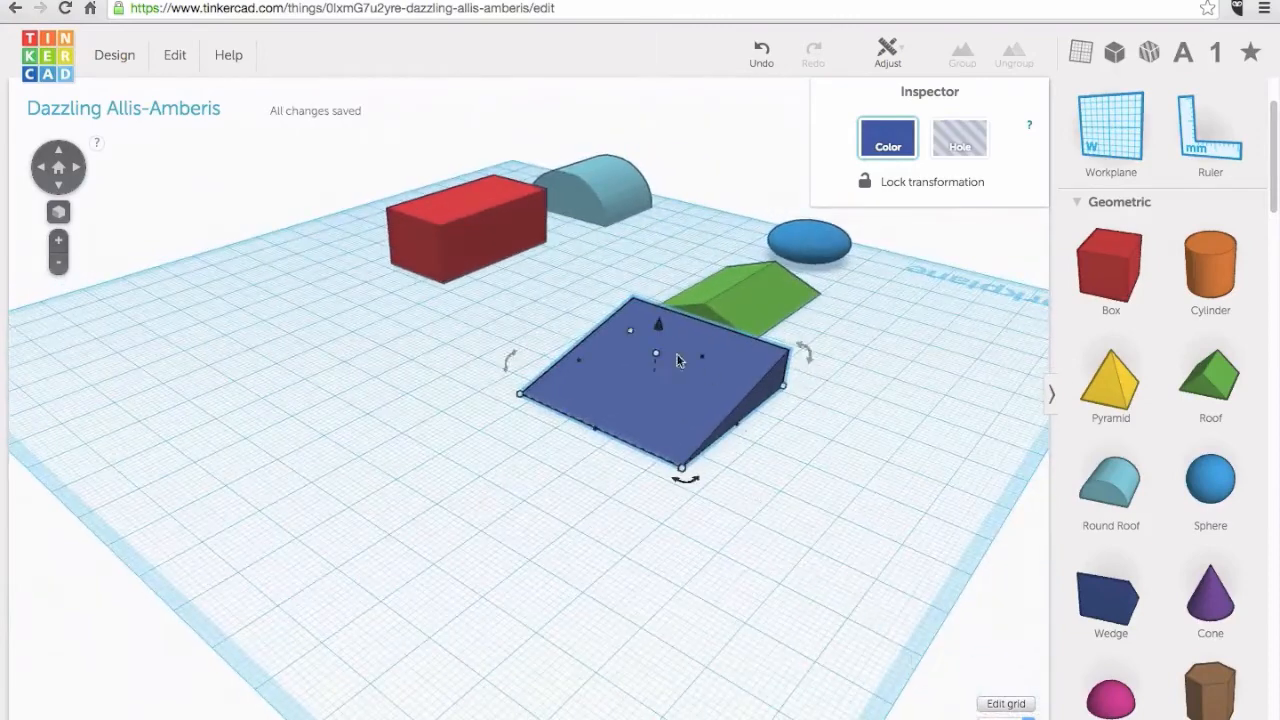
# Add a hexagonal prism on a free part of the workplane, adjust its size and deselect it
pyautogui.scroll(-1, 1190, 580)
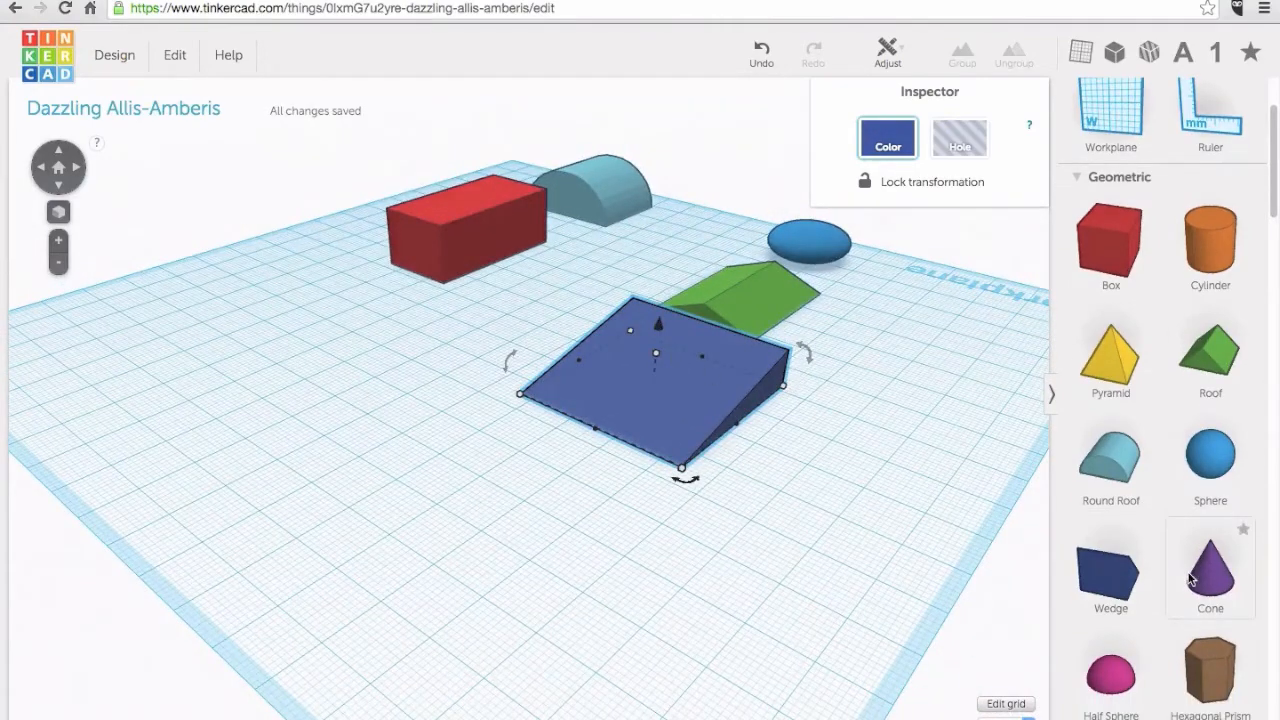
pyautogui.moveTo(646, 621); pyautogui.dragTo(605, 628)
pyautogui.moveTo(729, 631); pyautogui.dragTo(692, 600, button='right')
pyautogui.moveTo(646, 641); pyautogui.dragTo(556, 640)
pyautogui.moveTo(591, 426)
pyautogui.mouseDown()
pyautogui.moveTo(586, 521)
pyautogui.moveTo(607, 423)
pyautogui.mouseUp()
pyautogui.click(909, 426)
# Place a half sphere in the open area near the blue wedge and adjust its height from its top
pyautogui.moveTo(909, 426); pyautogui.dragTo(1197, 570, button='right')
pyautogui.scroll(2, 806, 623)
pyautogui.moveTo(806, 623); pyautogui.dragTo(1114, 680, button='middle')
pyautogui.moveTo(1114, 680); pyautogui.dragTo(675, 475)
pyautogui.scroll(-3, 640, 520)
pyautogui.scroll(2, 437, 421)
pyautogui.moveTo(437, 421); pyautogui.dragTo(640, 460, button='middle')
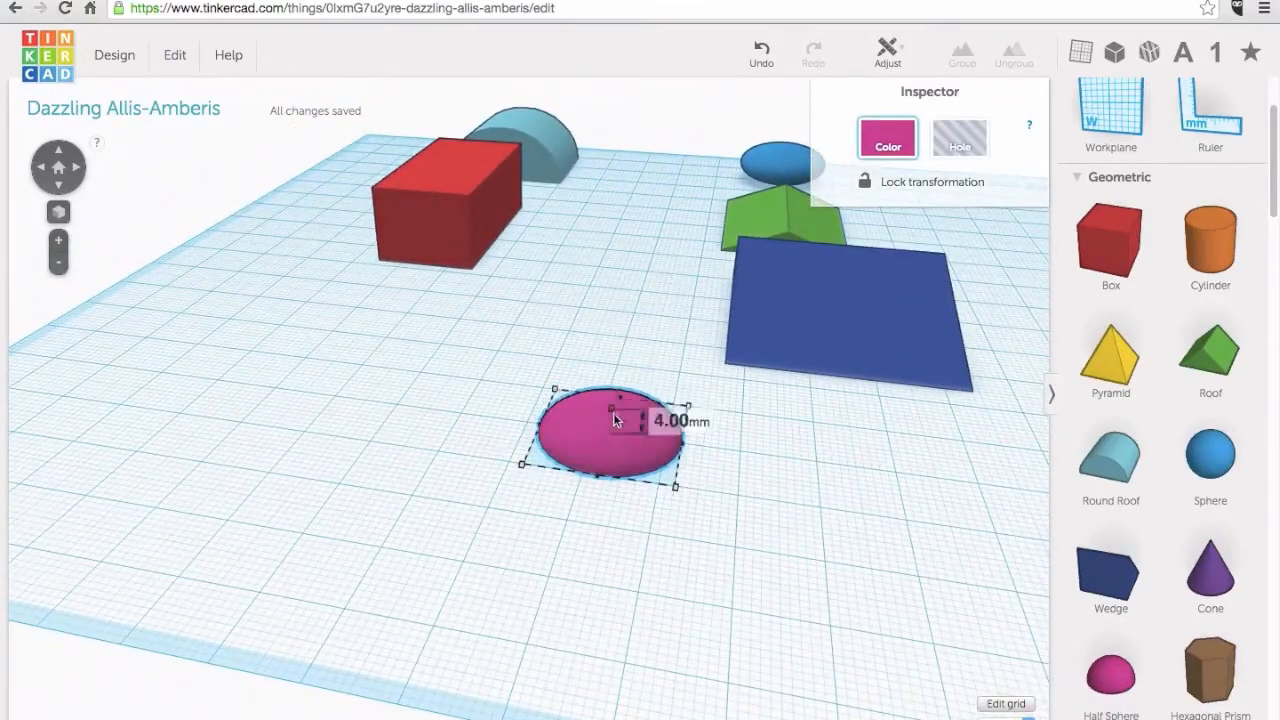
pyautogui.moveTo(613, 428); pyautogui.dragTo(609, 406)
pyautogui.moveTo(620, 430); pyautogui.dragTo(648, 490, button='right')
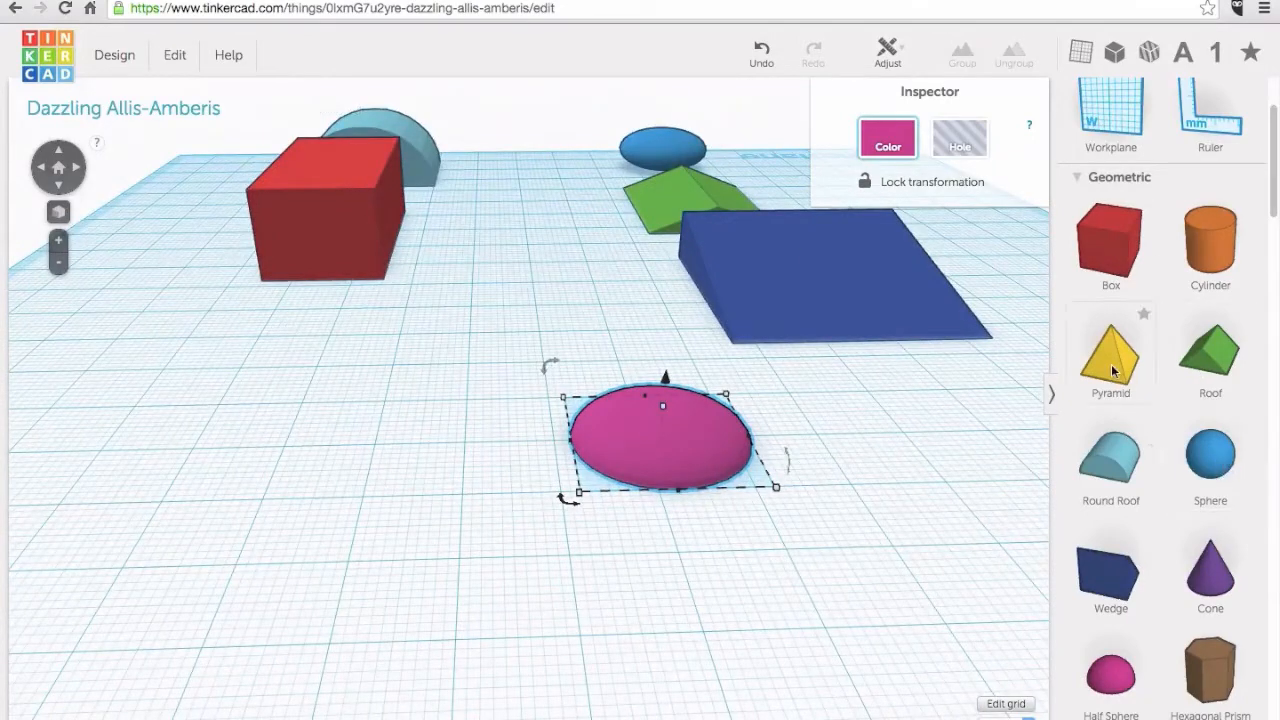
# Place a pyramid near the half sphere, lower its height and resize its base from a corner
pyautogui.moveTo(1112, 363); pyautogui.dragTo(268, 365)
pyautogui.moveTo(241, 268); pyautogui.dragTo(262, 404)
pyautogui.moveTo(205, 580); pyautogui.dragTo(618, 497, button='right')
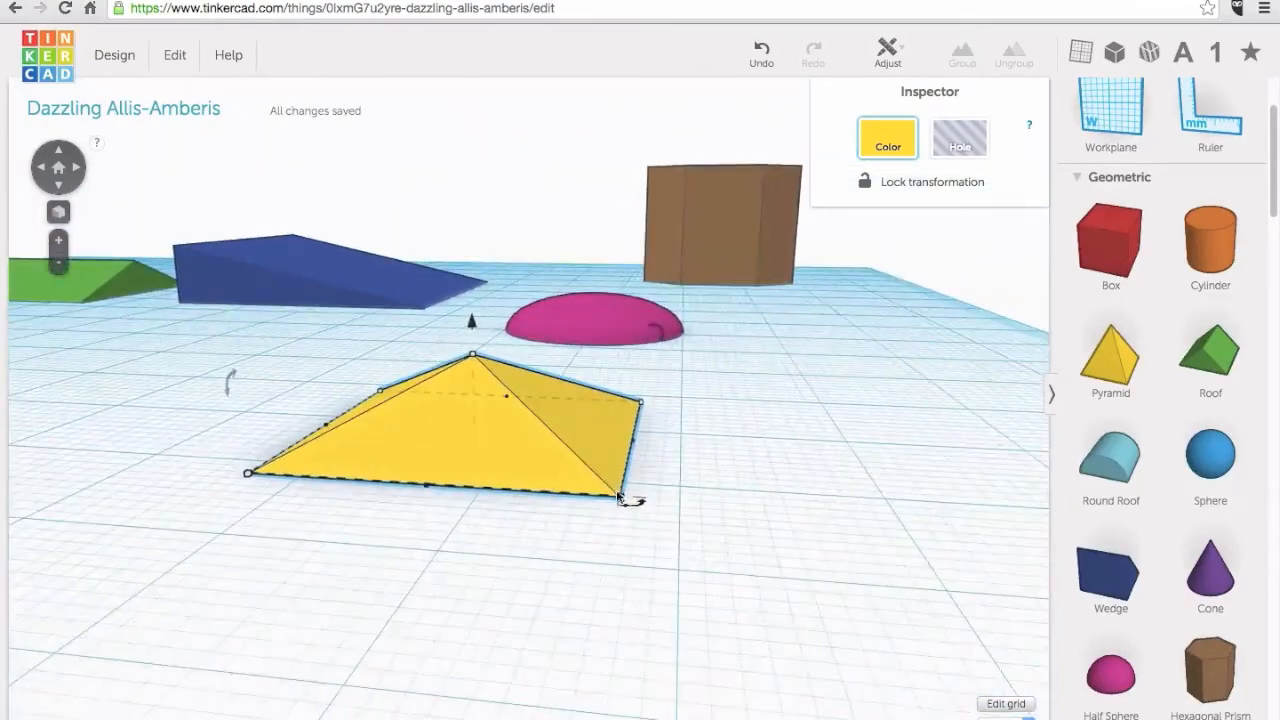
pyautogui.moveTo(613, 505); pyautogui.dragTo(286, 512)
pyautogui.moveTo(548, 520); pyautogui.dragTo(994, 580)
# Place a cone beside the yellow pyramid and flatten it
pyautogui.scroll(-5, 486, 663)
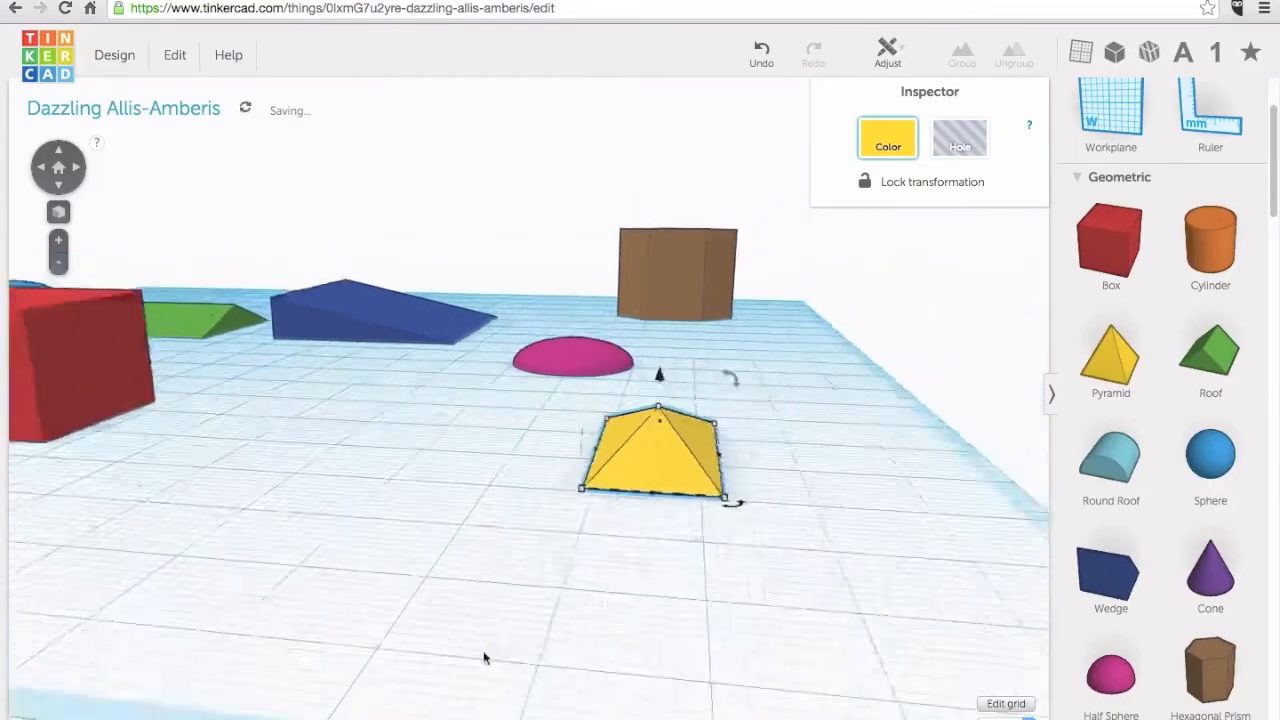
pyautogui.moveTo(1211, 567); pyautogui.dragTo(438, 461)
pyautogui.moveTo(451, 441); pyautogui.dragTo(885, 474, button='right')
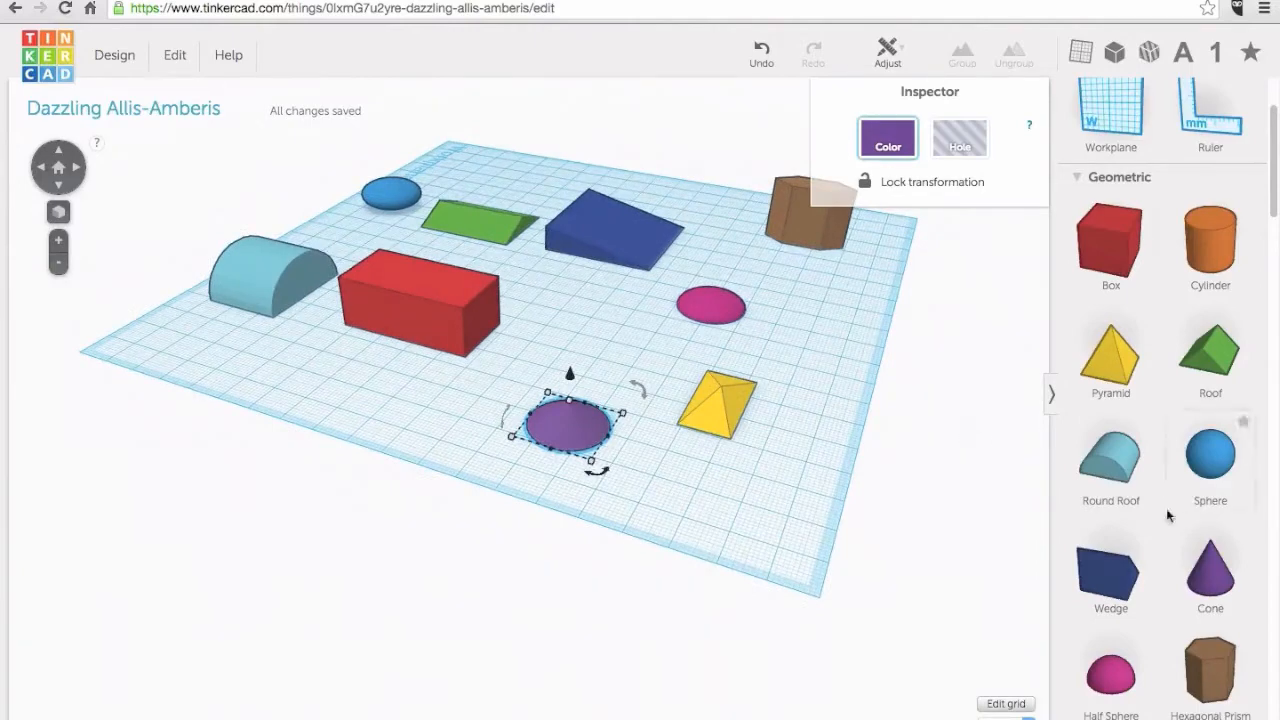
# Place a thin torus at the workplane corner beside the pyramid and stretch it into a tall ring
pyautogui.scroll(-3, 1152, 460)
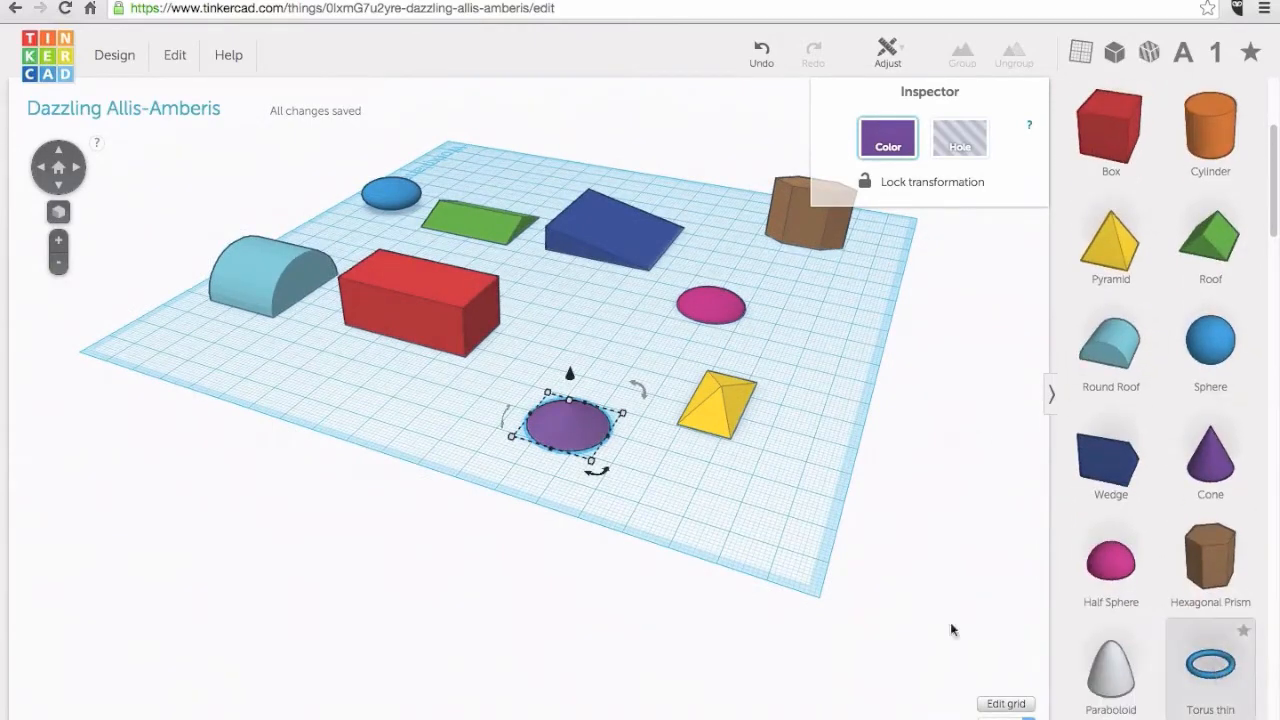
pyautogui.moveTo(721, 552); pyautogui.dragTo(757, 416)
pyautogui.moveTo(868, 491); pyautogui.dragTo(940, 543, button='right')
pyautogui.moveTo(940, 543); pyautogui.dragTo(968, 360, button='middle')
# Place a paraboloid at the workplane edge near the red box, then widen its base and adjust its height
pyautogui.scroll(-1, 1177, 631)
pyautogui.scroll(-3, 1177, 636)
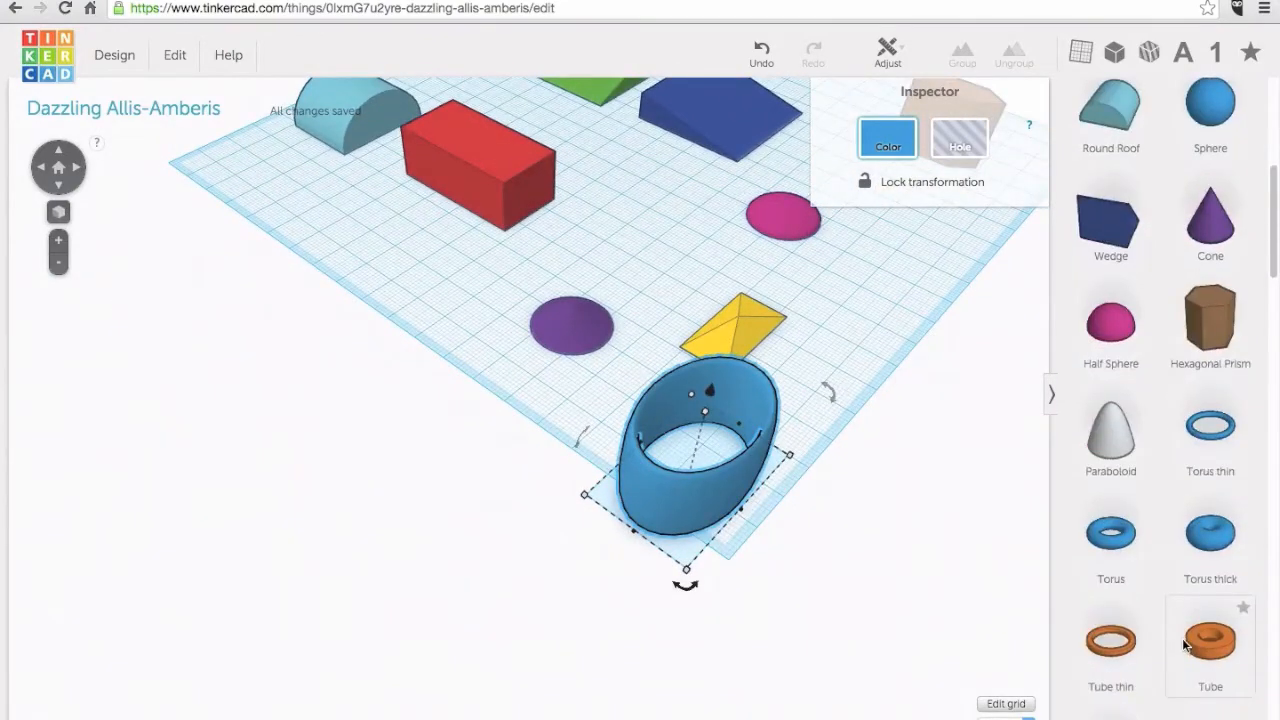
pyautogui.moveTo(456, 405); pyautogui.dragTo(404, 295)
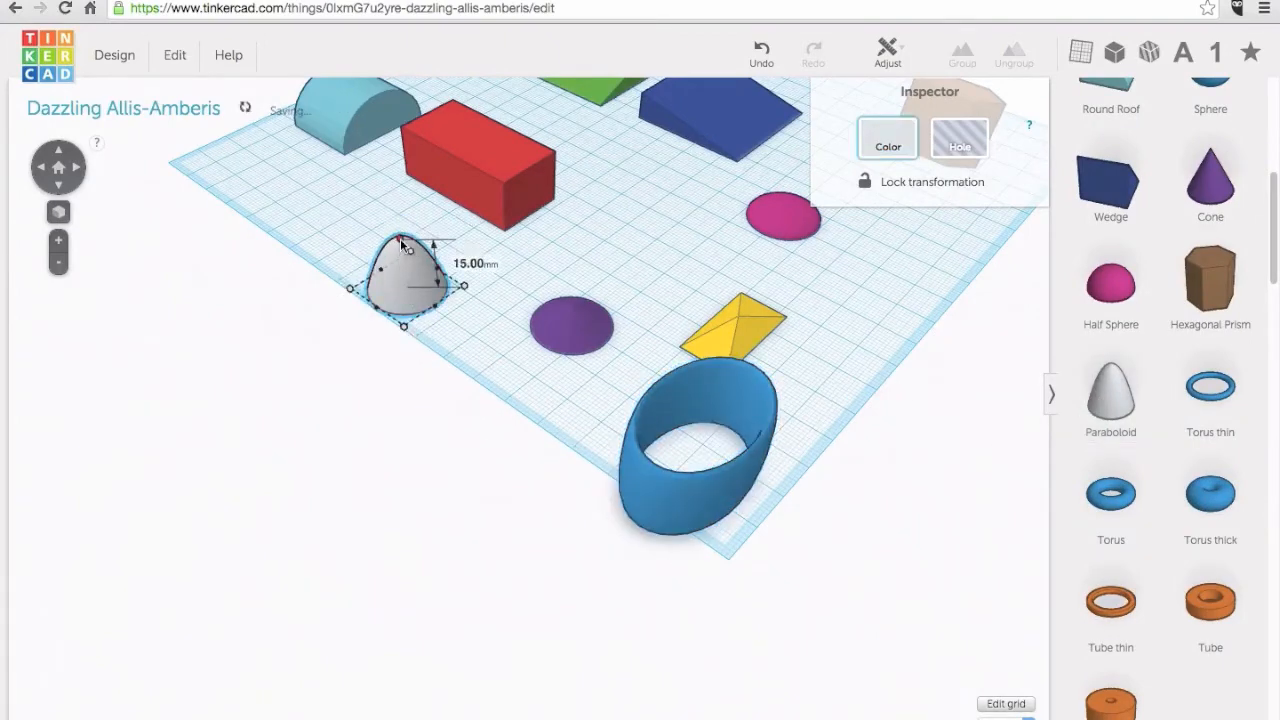
pyautogui.moveTo(477, 295); pyautogui.dragTo(558, 272)
pyautogui.moveTo(447, 240); pyautogui.dragTo(448, 196)
# Examine the full arrangement of shapes on the workplane from the opposite side
pyautogui.scroll(-5, 391, 520)
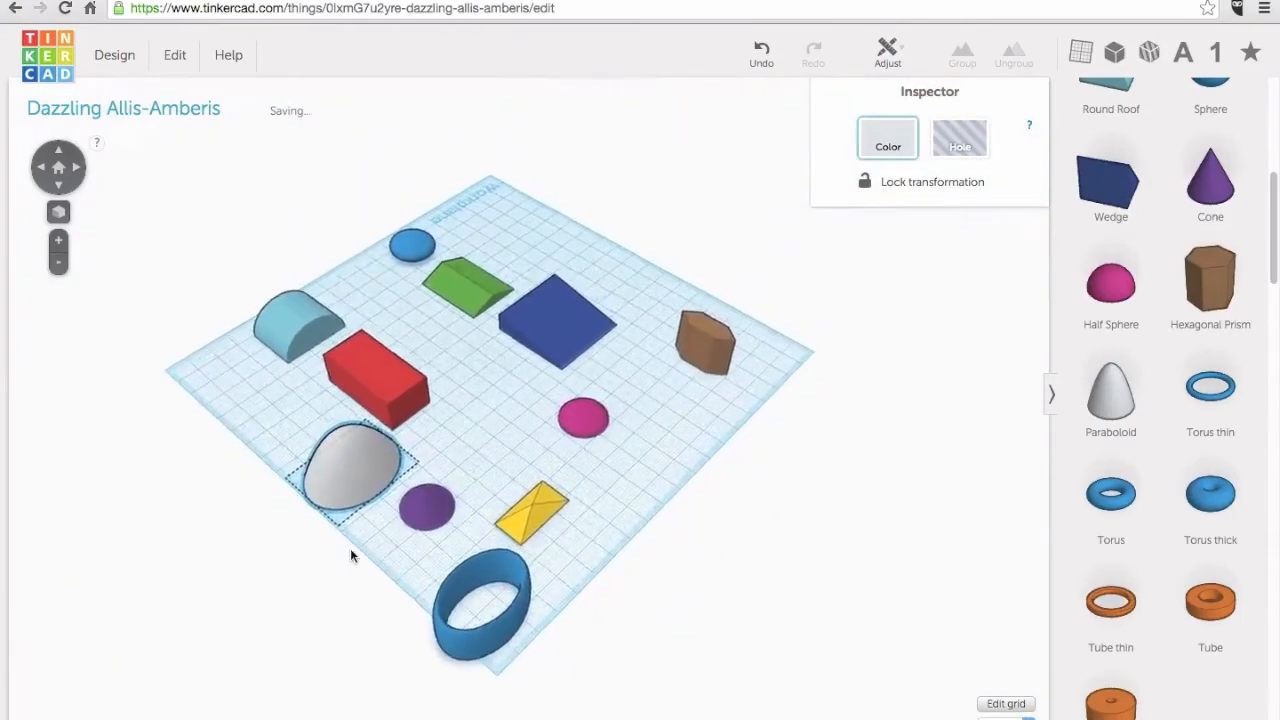
pyautogui.moveTo(348, 558); pyautogui.dragTo(431, 492, button='middle')
pyautogui.moveTo(655, 480); pyautogui.dragTo(729, 650, button='right')
pyautogui.scroll(3, 729, 650)
pyautogui.scroll(-5, 730, 652)
pyautogui.scroll(2, 729, 657)
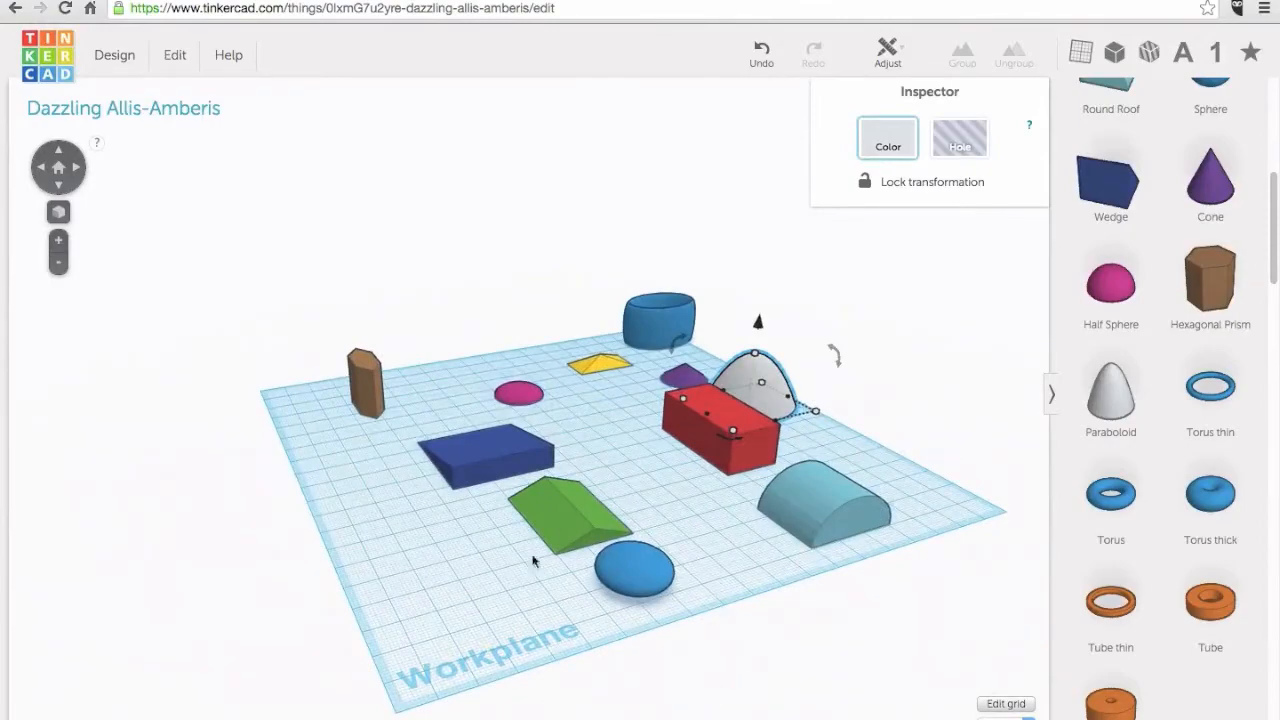